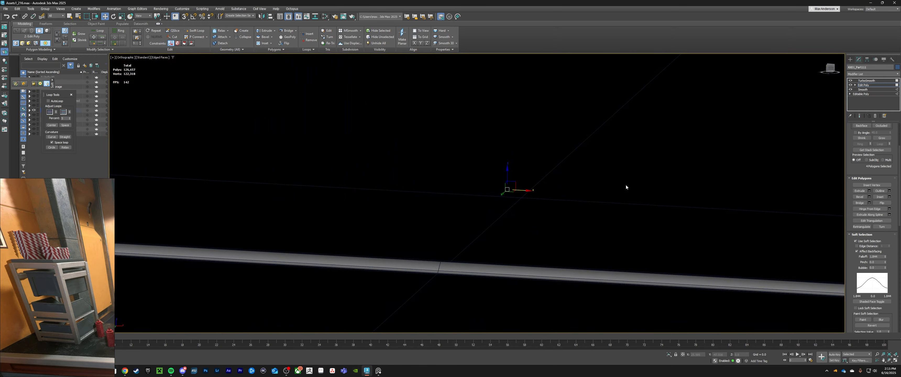
Target-weld the stray small vertices onto their neighbours at one corner of the screw head's slot.
{"action": "left_click", "coordinate": [629, 188]}
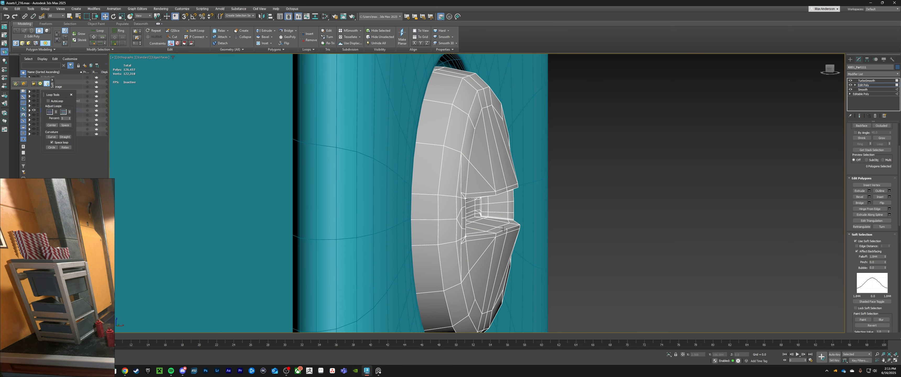
{"action": "scroll", "coordinate": [508, 240], "scroll_direction": "up", "scroll_amount": 3}
{"action": "key", "text": "2"}
{"action": "double_click", "coordinate": [514, 230]}
{"action": "middle_click_drag", "start_coordinate": [514, 229], "coordinate": [490, 154], "text": "alt"}
{"action": "key", "text": "2"}
{"action": "scroll", "coordinate": [429, 105], "scroll_direction": "up", "scroll_amount": 8}
{"action": "key", "text": "1"}
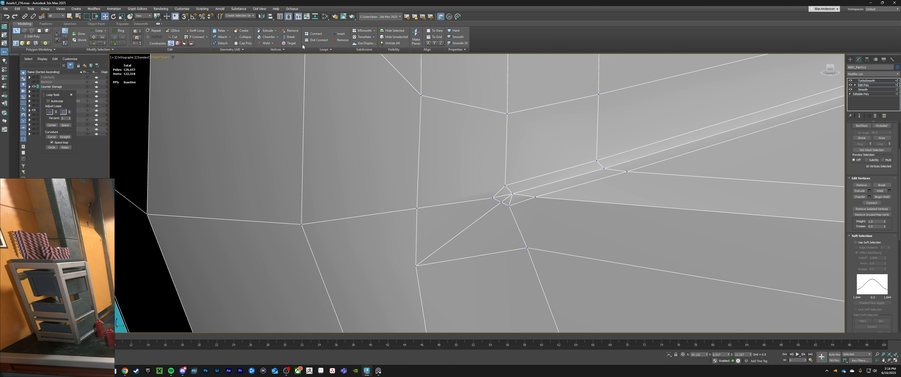
{"action": "left_click", "coordinate": [289, 43]}
{"action": "left_click", "coordinate": [493, 197]}
{"action": "left_click", "coordinate": [501, 202]}
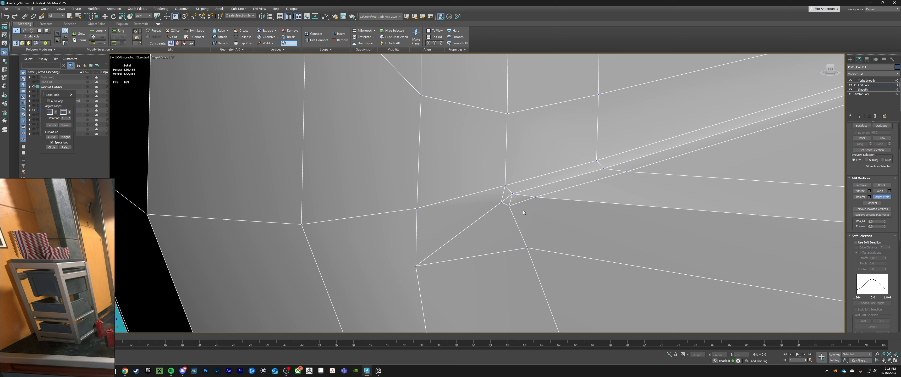
{"action": "left_click", "coordinate": [509, 206]}
{"action": "left_click", "coordinate": [535, 197]}
{"action": "left_click", "coordinate": [501, 202]}
{"action": "left_click", "coordinate": [513, 194]}
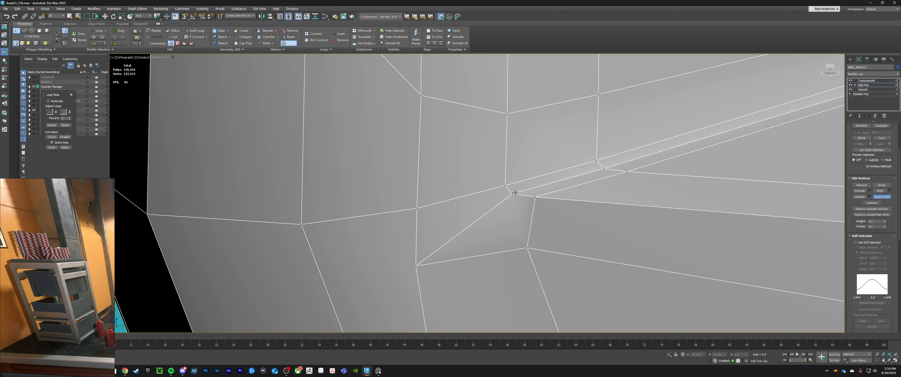
Target-weld the clustered vertices at the other corner on the same end of the screw slot.
{"action": "scroll", "coordinate": [492, 234], "scroll_direction": "down", "scroll_amount": 6}
{"action": "scroll", "coordinate": [489, 165], "scroll_direction": "up", "scroll_amount": 5}
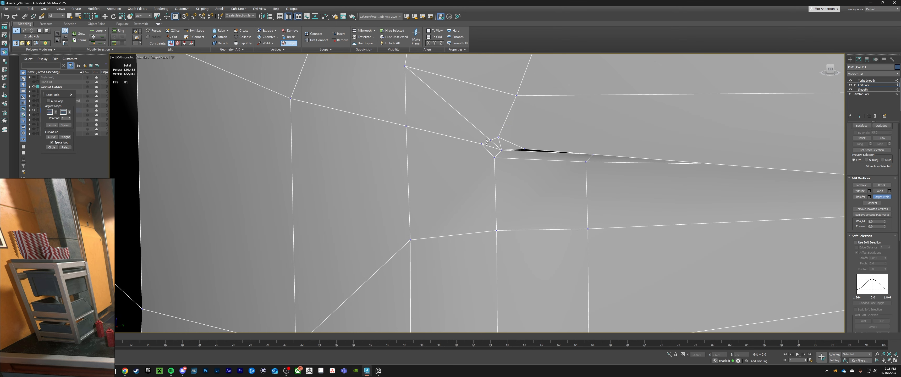
{"action": "left_click", "coordinate": [493, 157]}
{"action": "left_click", "coordinate": [493, 139]}
{"action": "left_click", "coordinate": [524, 148]}
{"action": "scroll", "coordinate": [493, 144], "scroll_direction": "down", "scroll_amount": 6}
{"action": "scroll", "coordinate": [260, 286], "scroll_direction": "up", "scroll_amount": 6}
{"action": "left_click", "coordinate": [260, 287]}
{"action": "left_click", "coordinate": [265, 280]}
Target-weld the extra vertices at the first corner on the opposite end of the screw slot.
{"action": "scroll", "coordinate": [260, 287], "scroll_direction": "down", "scroll_amount": 6}
{"action": "middle_click_drag", "start_coordinate": [535, 236], "coordinate": [384, 201]}
{"action": "scroll", "coordinate": [644, 257], "scroll_direction": "up", "scroll_amount": 6}
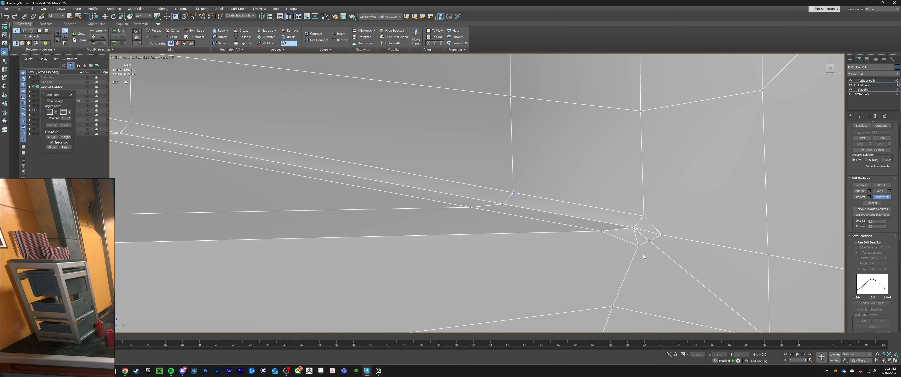
{"action": "left_click", "coordinate": [638, 246]}
{"action": "left_click", "coordinate": [602, 231]}
{"action": "left_click", "coordinate": [661, 235]}
{"action": "left_click", "coordinate": [643, 216]}
{"action": "left_click", "coordinate": [649, 241]}
Target-weld the leftover vertices at the slot's last corner and end the welding.
{"action": "scroll", "coordinate": [631, 226], "scroll_direction": "down", "scroll_amount": 3}
{"action": "scroll", "coordinate": [604, 120], "scroll_direction": "up", "scroll_amount": 4}
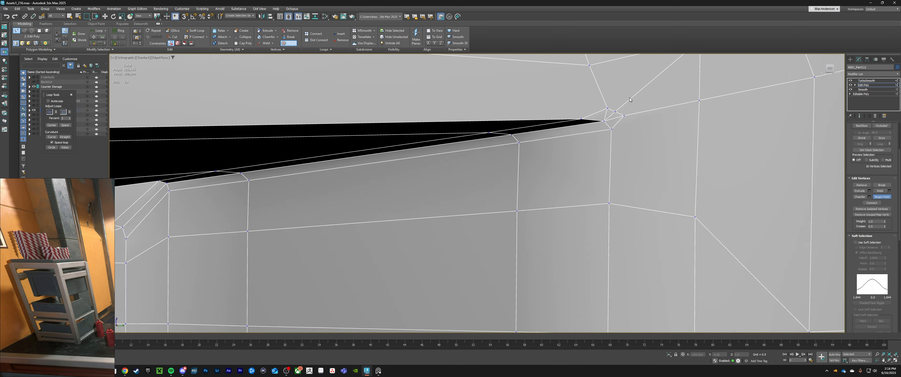
{"action": "left_click", "coordinate": [599, 113]}
{"action": "left_click", "coordinate": [562, 128]}
{"action": "left_click", "coordinate": [611, 118]}
{"action": "left_click", "coordinate": [594, 130]}
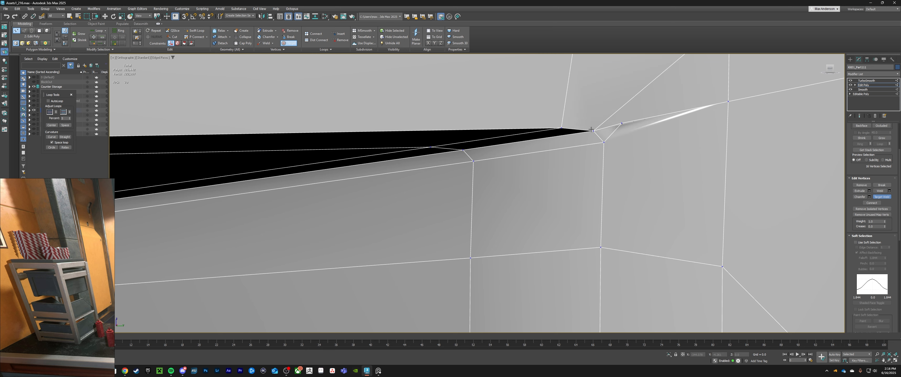
{"action": "left_click", "coordinate": [622, 123]}
{"action": "left_click", "coordinate": [604, 142]}
{"action": "right_click", "coordinate": [605, 139]}
Select the edge loop around the rim of the screw slot and chamfer it by 0.02.
{"action": "key", "text": "2"}
{"action": "double_click", "coordinate": [549, 128]}
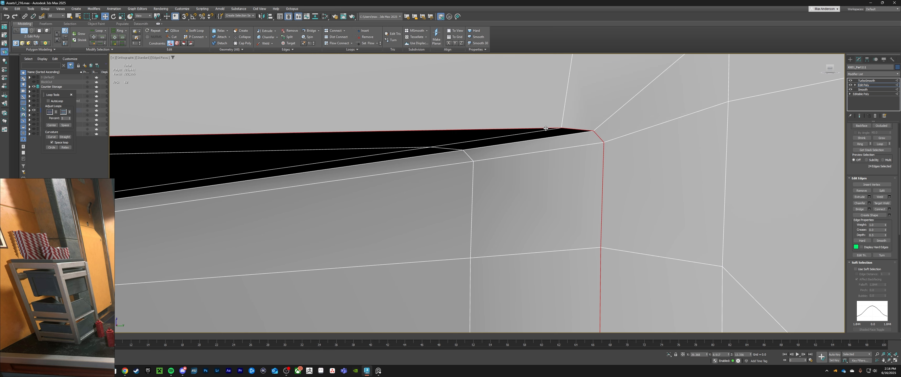
{"action": "scroll", "coordinate": [549, 128], "scroll_direction": "down", "scroll_amount": 6}
{"action": "middle_click_drag", "start_coordinate": [549, 128], "coordinate": [672, 126]}
{"action": "scroll", "coordinate": [285, 164], "scroll_direction": "down", "scroll_amount": 2}
{"action": "middle_click_drag", "start_coordinate": [284, 163], "coordinate": [407, 165]}
{"action": "scroll", "coordinate": [403, 197], "scroll_direction": "up", "scroll_amount": 5}
{"action": "middle_click_drag", "start_coordinate": [403, 198], "coordinate": [641, 197]}
{"action": "scroll", "coordinate": [642, 198], "scroll_direction": "down", "scroll_amount": 2}
{"action": "left_click", "coordinate": [870, 204]}
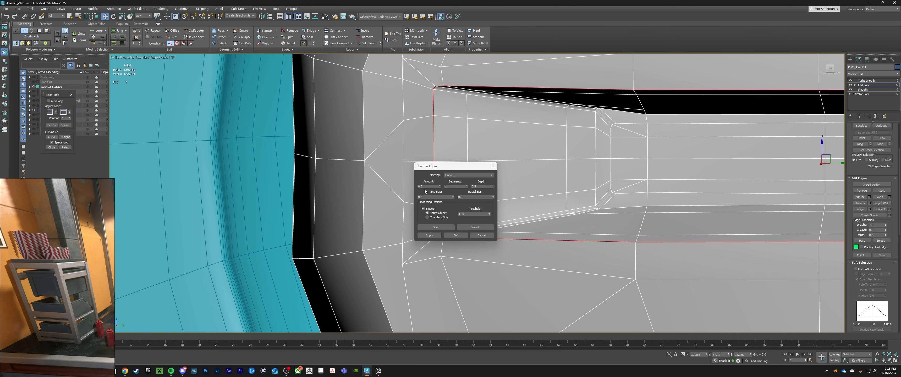
{"action": "left_click", "coordinate": [440, 186]}
{"action": "left_click", "coordinate": [440, 186]}
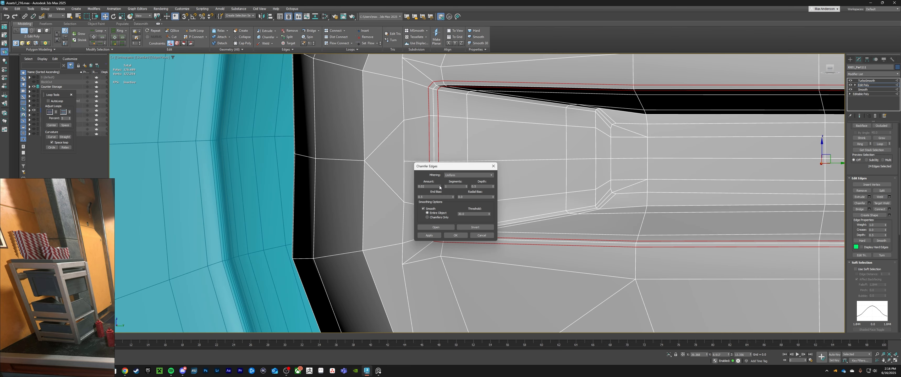
{"action": "left_click", "coordinate": [456, 235]}
{"action": "left_click", "coordinate": [543, 268]}
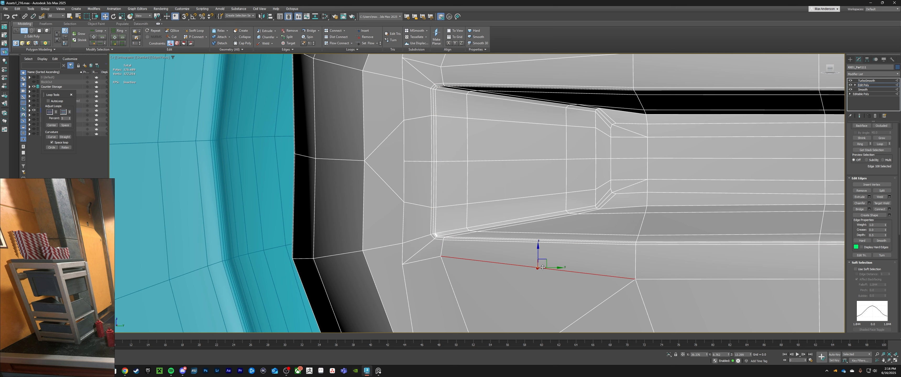
{"action": "key", "text": "2"}
{"action": "right_click", "coordinate": [582, 256]}
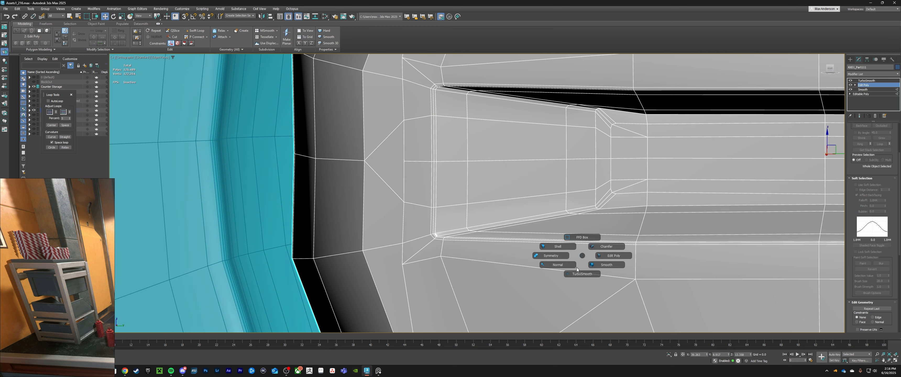
{"action": "left_click", "coordinate": [582, 274]}
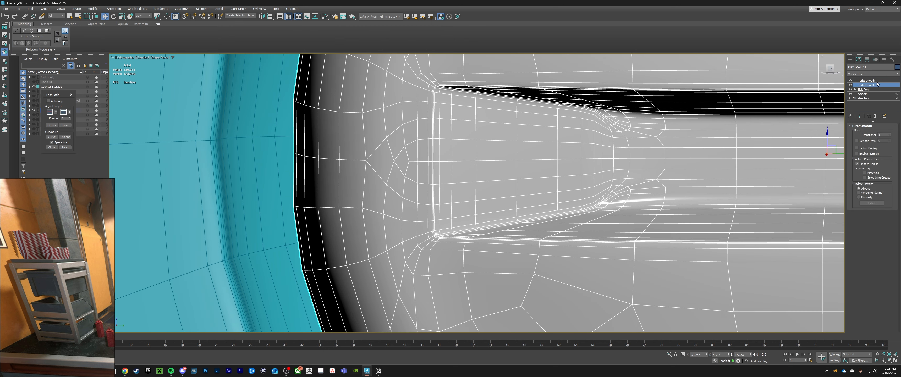
{"action": "right_click", "coordinate": [874, 86]}
{"action": "left_click", "coordinate": [867, 93]}
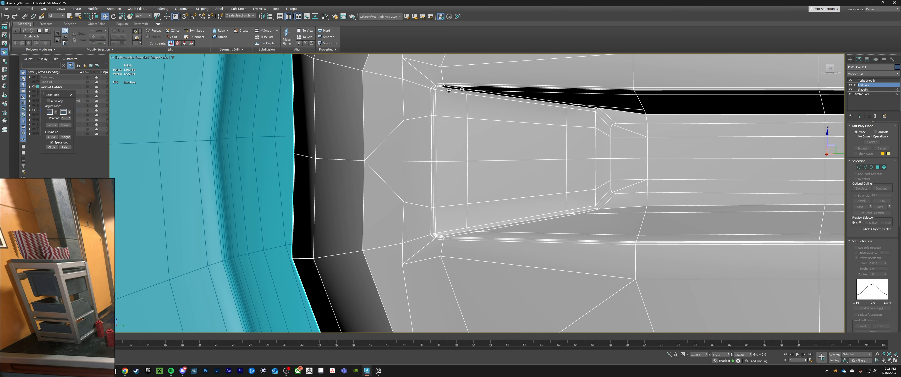
Show the screw with its existing TurboSmooth and edged faces off to examine the smoothed slot.
{"action": "left_click", "coordinate": [867, 81]}
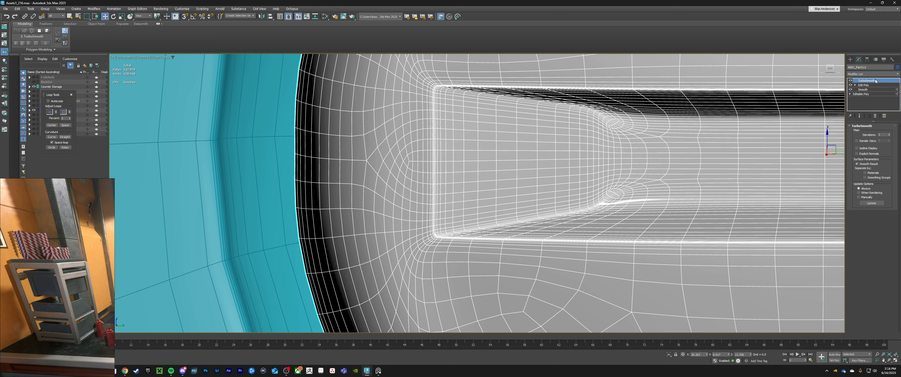
{"action": "left_click", "coordinate": [160, 57]}
{"action": "left_click", "coordinate": [172, 118]}
{"action": "scroll", "coordinate": [559, 223], "scroll_direction": "down", "scroll_amount": 5}
{"action": "middle_click_drag", "start_coordinate": [559, 222], "coordinate": [666, 175]}
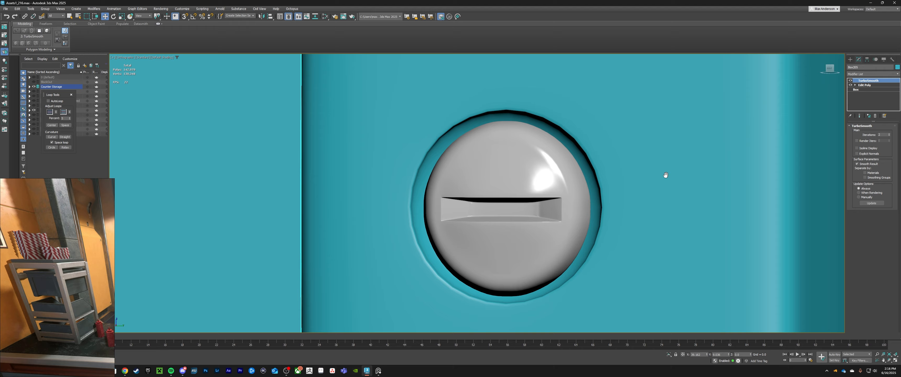
{"action": "scroll", "coordinate": [644, 188], "scroll_direction": "down", "scroll_amount": 8}
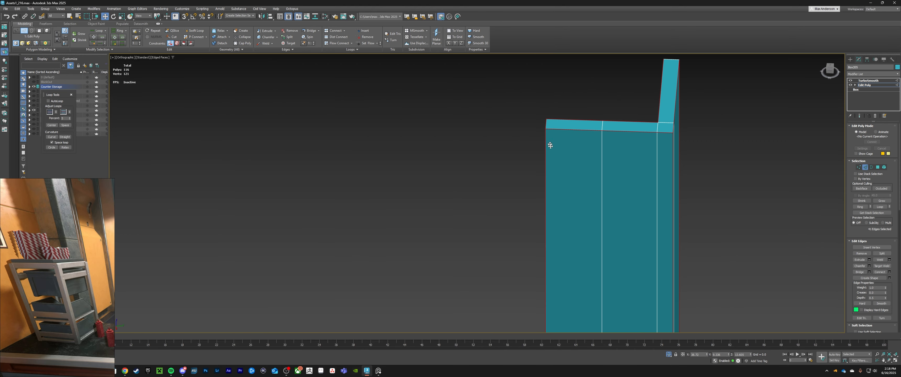
Add the missing outer border edges along the side and bottom end of the L-shaped post to the edge selection.
{"action": "middle_click_drag", "start_coordinate": [550, 145], "coordinate": [591, 172], "text": "alt"}
{"action": "scroll", "coordinate": [561, 209], "scroll_direction": "up", "scroll_amount": 5}
{"action": "scroll", "coordinate": [557, 194], "scroll_direction": "down", "scroll_amount": 4}
{"action": "scroll", "coordinate": [564, 178], "scroll_direction": "up", "scroll_amount": 8}
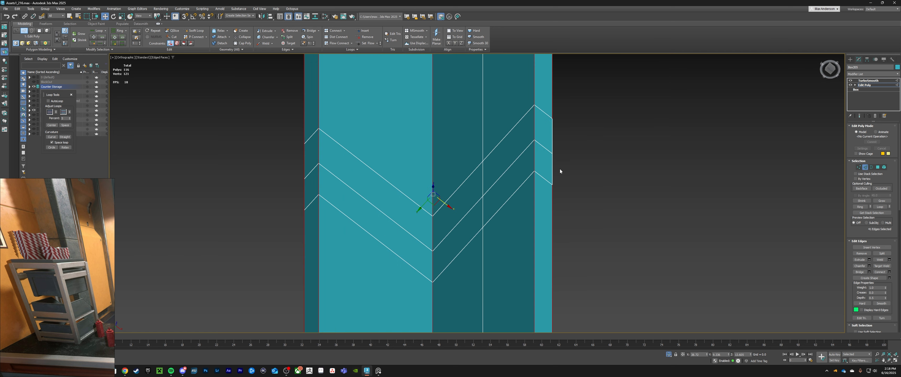
{"action": "left_click", "coordinate": [552, 171], "text": "ctrl"}
{"action": "scroll", "coordinate": [553, 182], "scroll_direction": "down", "scroll_amount": 5}
{"action": "middle_click_drag", "start_coordinate": [556, 200], "coordinate": [598, 164], "text": "alt"}
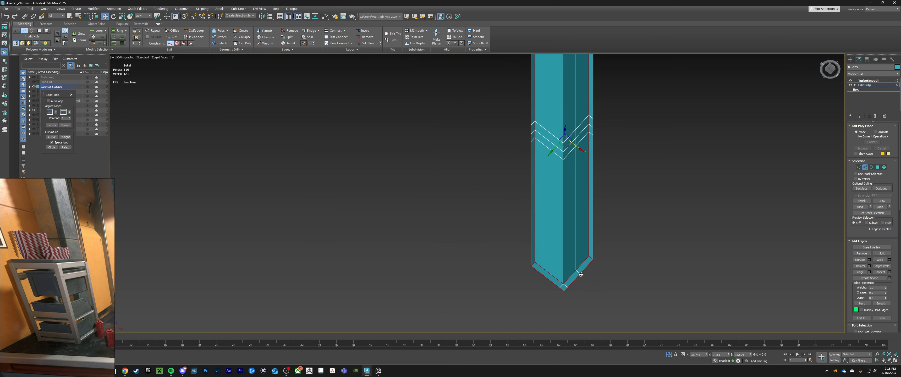
{"action": "left_click", "coordinate": [581, 260], "text": "ctrl"}
{"action": "middle_click_drag", "start_coordinate": [581, 260], "coordinate": [640, 279], "text": "alt"}
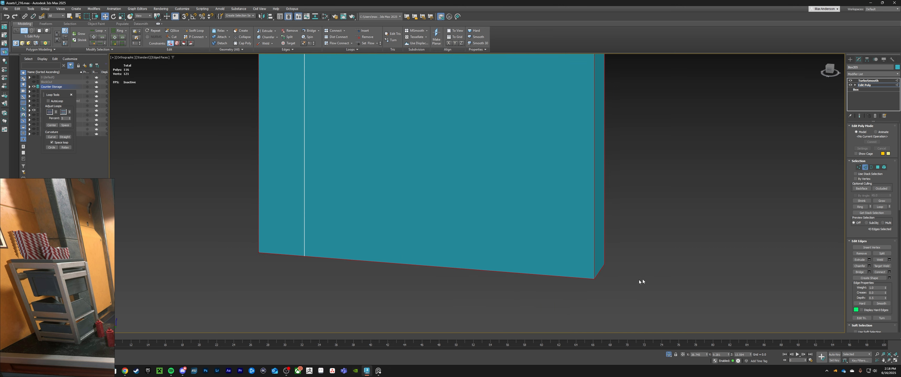
Chamfer the selected border edges of the L-shaped post by 0.04.
{"action": "left_click", "coordinate": [870, 265]}
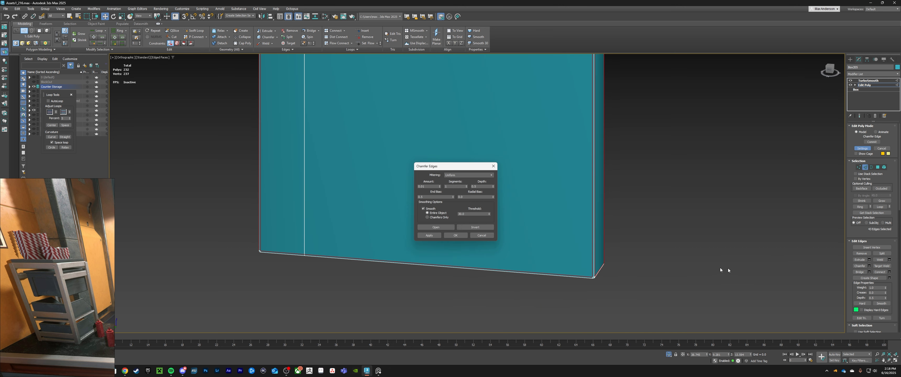
{"action": "left_click", "coordinate": [440, 186]}
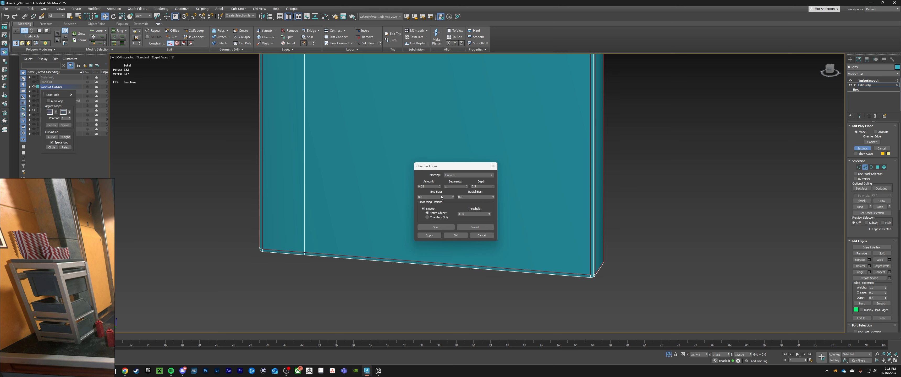
{"action": "left_click", "coordinate": [440, 186]}
{"action": "middle_click_drag", "start_coordinate": [553, 280], "coordinate": [592, 285], "text": "alt"}
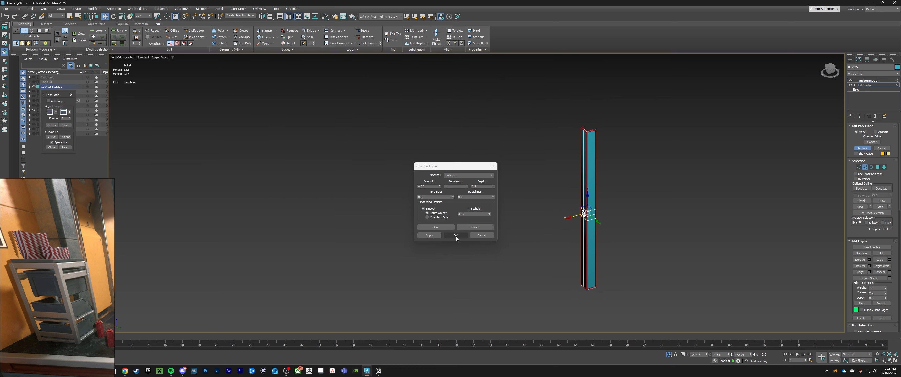
{"action": "left_click", "coordinate": [440, 185]}
{"action": "scroll", "coordinate": [607, 136], "scroll_direction": "up", "scroll_amount": 10}
{"action": "scroll", "coordinate": [607, 136], "scroll_direction": "down", "scroll_amount": 7}
{"action": "middle_click_drag", "start_coordinate": [606, 135], "coordinate": [508, 205], "text": "alt"}
{"action": "scroll", "coordinate": [574, 145], "scroll_direction": "up", "scroll_amount": 9}
{"action": "scroll", "coordinate": [574, 145], "scroll_direction": "down", "scroll_amount": 4}
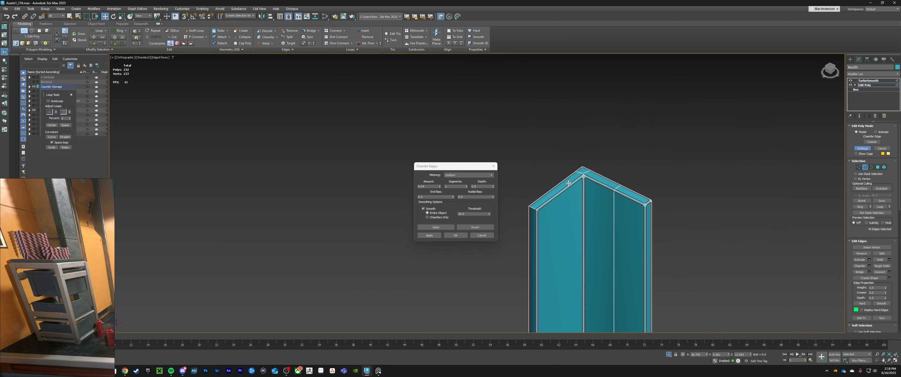
{"action": "scroll", "coordinate": [508, 205], "scroll_direction": "up", "scroll_amount": 3}
{"action": "left_click", "coordinate": [456, 236]}
Exit isolation and cut an edge from the outer corner vertex to the inner junction vertex on the post's end face.
{"action": "key", "text": "alt+q"}
{"action": "left_click", "coordinate": [507, 209]}
{"action": "scroll", "coordinate": [507, 210], "scroll_direction": "up", "scroll_amount": 4}
{"action": "key", "text": "1"}
{"action": "left_click", "coordinate": [566, 210]}
{"action": "middle_click_drag", "start_coordinate": [565, 209], "coordinate": [560, 189]}
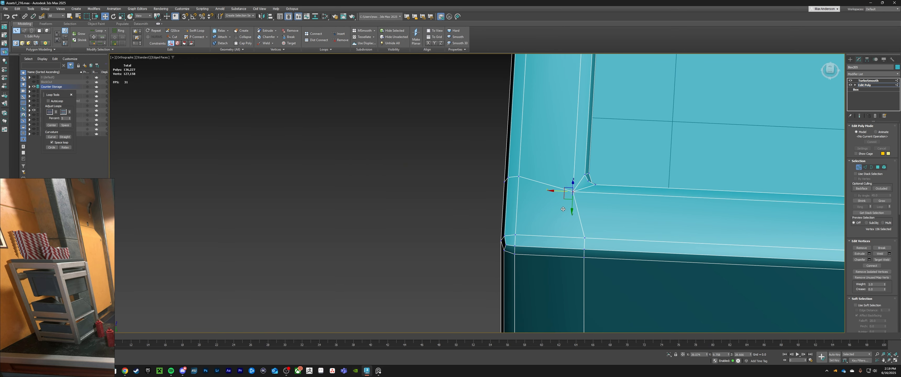
{"action": "left_click", "coordinate": [174, 37]}
{"action": "scroll", "coordinate": [514, 231], "scroll_direction": "up", "scroll_amount": 2}
{"action": "left_click", "coordinate": [516, 237]}
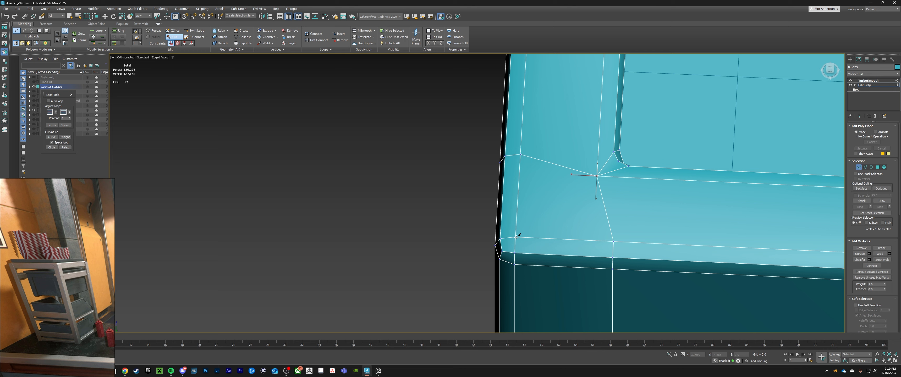
{"action": "left_click", "coordinate": [597, 176]}
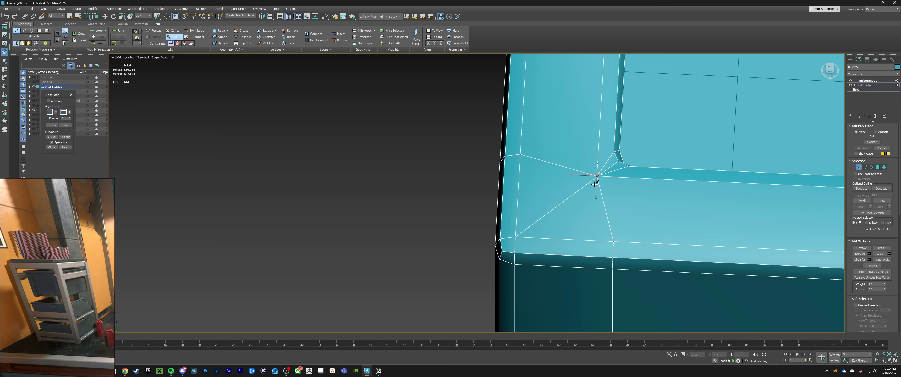
{"action": "middle_click_drag", "start_coordinate": [598, 178], "coordinate": [559, 207]}
{"action": "scroll", "coordinate": [556, 209], "scroll_direction": "up", "scroll_amount": 5}
{"action": "right_click", "coordinate": [557, 207]}
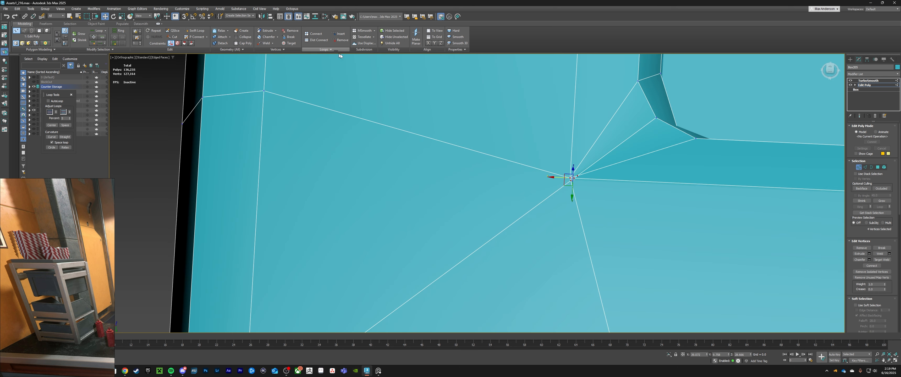
Weld the overlapping vertices at the inner junction of the post's end face.
{"action": "scroll", "coordinate": [561, 190], "scroll_direction": "down", "scroll_amount": 4}
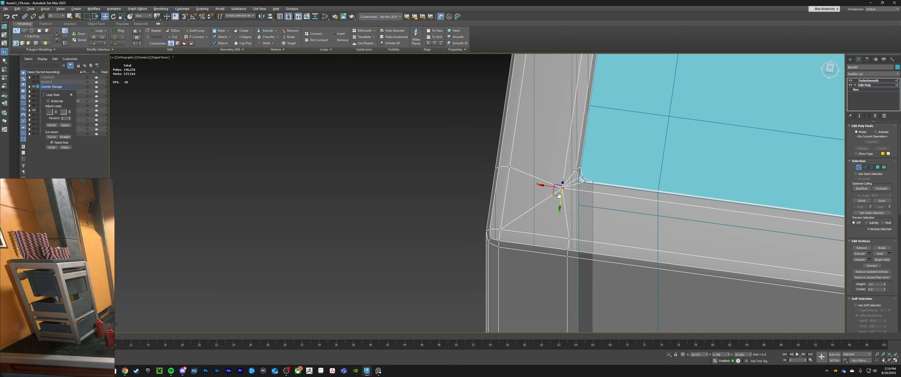
{"action": "scroll", "coordinate": [561, 190], "scroll_direction": "up", "scroll_amount": 5}
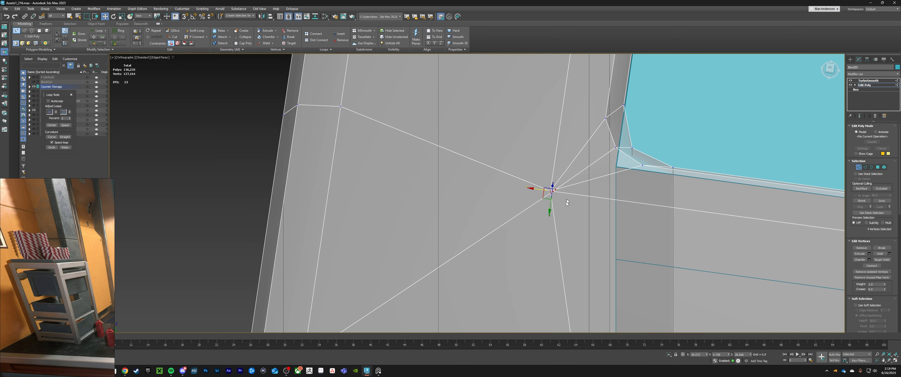
{"action": "left_click", "coordinate": [890, 254]}
{"action": "left_click", "coordinate": [447, 201]}
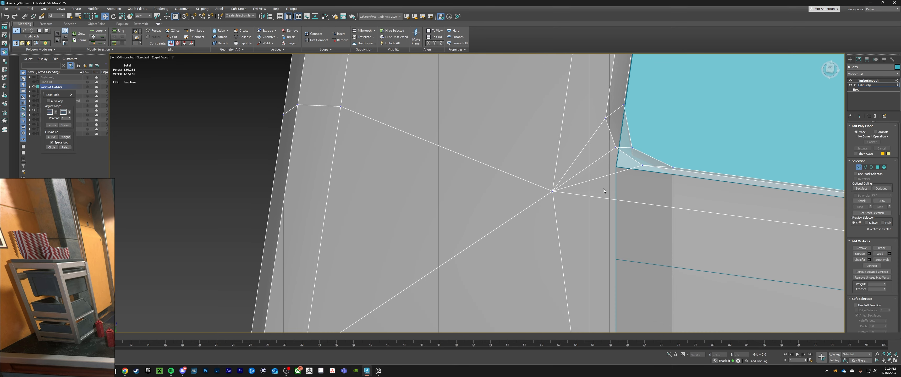
Cut two edges from the border vertices on either side of the junction to the inner corner of the post's end face.
{"action": "middle_click_drag", "start_coordinate": [604, 188], "coordinate": [585, 215]}
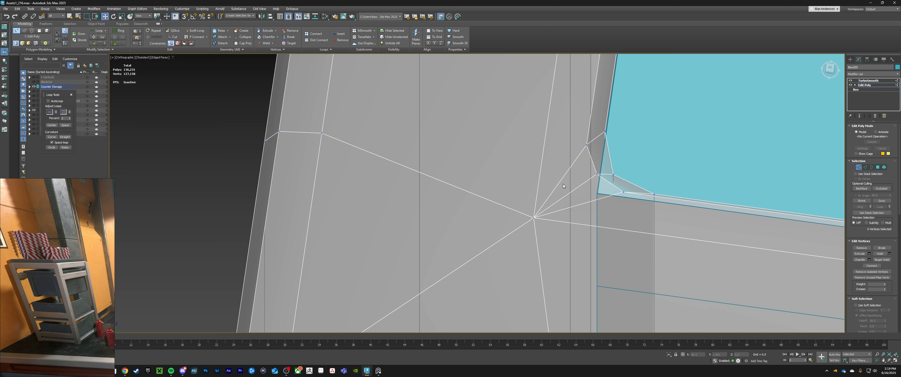
{"action": "scroll", "coordinate": [542, 212], "scroll_direction": "down", "scroll_amount": 3}
{"action": "left_click", "coordinate": [535, 215]}
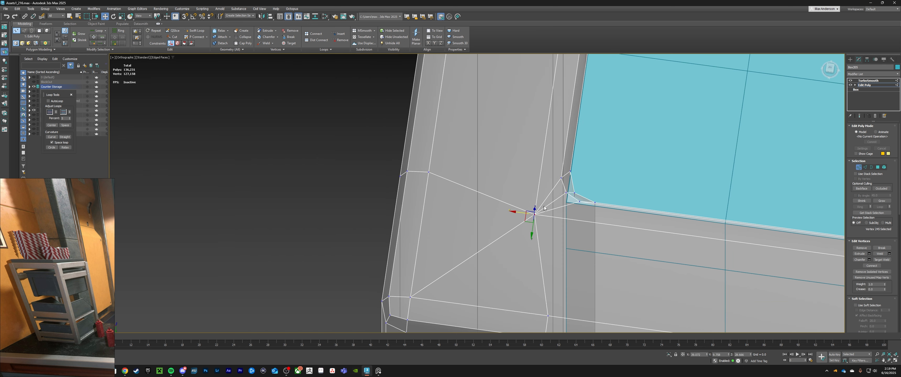
{"action": "key", "text": "2"}
{"action": "left_click", "coordinate": [554, 202]}
{"action": "middle_click_drag", "start_coordinate": [554, 202], "coordinate": [531, 207], "text": "alt"}
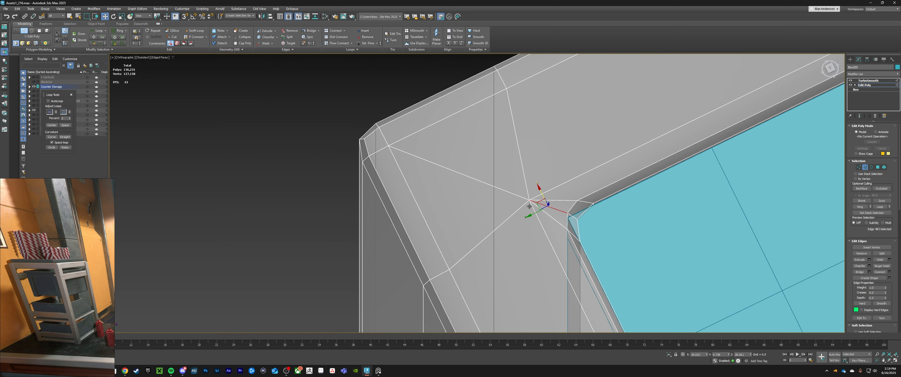
{"action": "key", "text": "2"}
{"action": "key", "text": "1"}
{"action": "left_click", "coordinate": [173, 36]}
{"action": "left_click", "coordinate": [506, 88]}
{"action": "left_click", "coordinate": [578, 199]}
{"action": "right_click", "coordinate": [578, 199]}
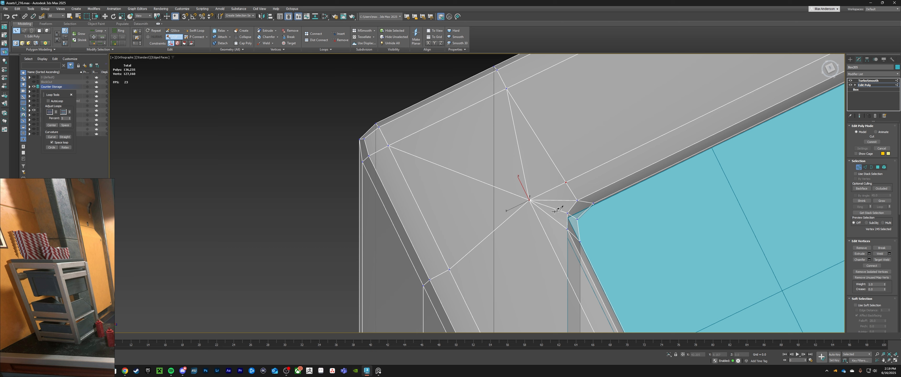
{"action": "left_click", "coordinate": [449, 270]}
{"action": "left_click", "coordinate": [568, 229]}
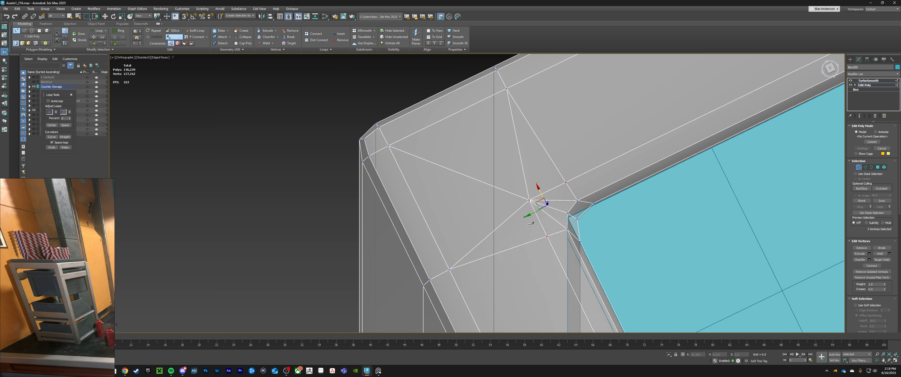
{"action": "key", "text": "w"}
Remove the redundant slanted edges fanning out from the junction on the post's end face, keeping the diagonal.
{"action": "key", "text": "2"}
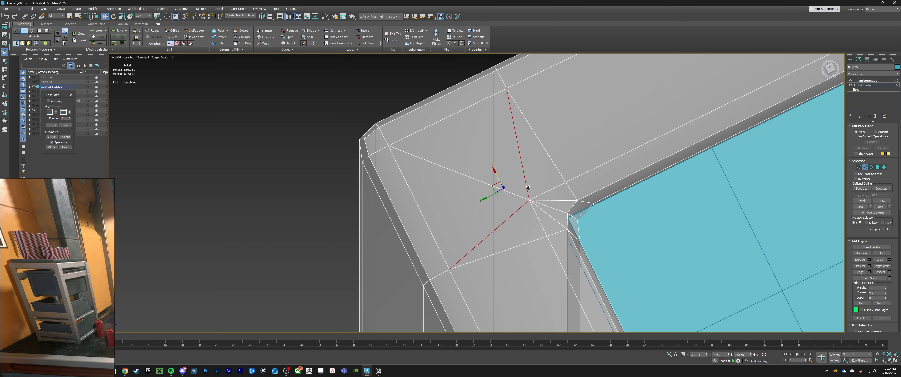
{"action": "left_click", "coordinate": [558, 200], "text": "ctrl"}
{"action": "left_click", "coordinate": [554, 218], "text": "ctrl"}
{"action": "key", "text": "BackSpace"}
{"action": "left_click", "coordinate": [559, 210]}
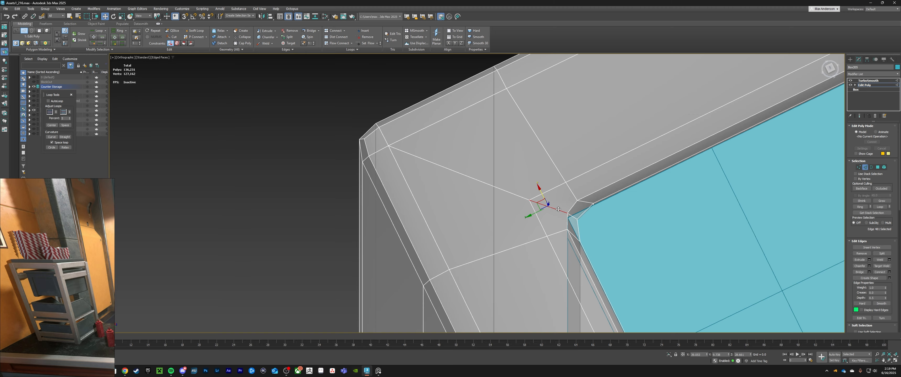
Remove the four redundant edges fanning out from the junction at the post's other inner corner.
{"action": "scroll", "coordinate": [559, 209], "scroll_direction": "down", "scroll_amount": 10}
{"action": "middle_click_drag", "start_coordinate": [558, 210], "coordinate": [531, 175]}
{"action": "scroll", "coordinate": [571, 221], "scroll_direction": "up", "scroll_amount": 4}
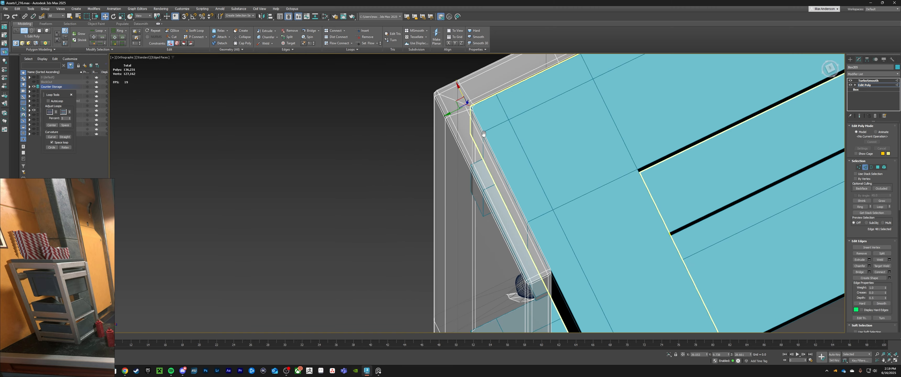
{"action": "scroll", "coordinate": [517, 164], "scroll_direction": "down", "scroll_amount": 4}
{"action": "middle_click_drag", "start_coordinate": [484, 134], "coordinate": [540, 105]}
{"action": "scroll", "coordinate": [540, 217], "scroll_direction": "up", "scroll_amount": 10}
{"action": "key", "text": "2"}
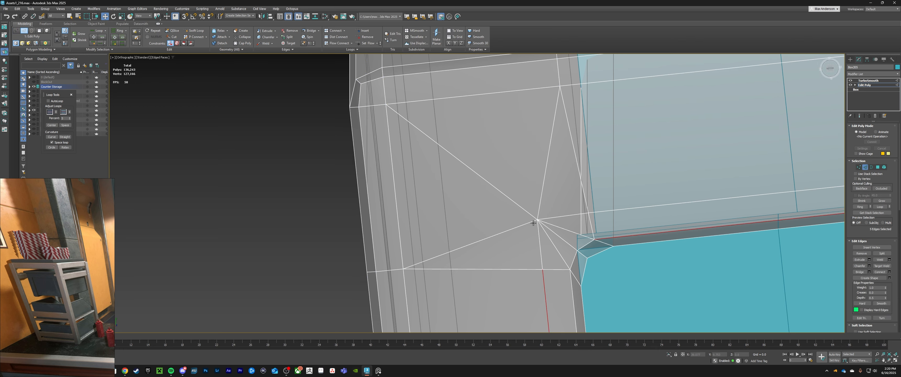
{"action": "left_click", "coordinate": [527, 224]}
{"action": "left_click", "coordinate": [563, 229], "text": "ctrl"}
{"action": "left_click", "coordinate": [553, 244], "text": "ctrl"}
{"action": "left_click", "coordinate": [543, 187], "text": "ctrl"}
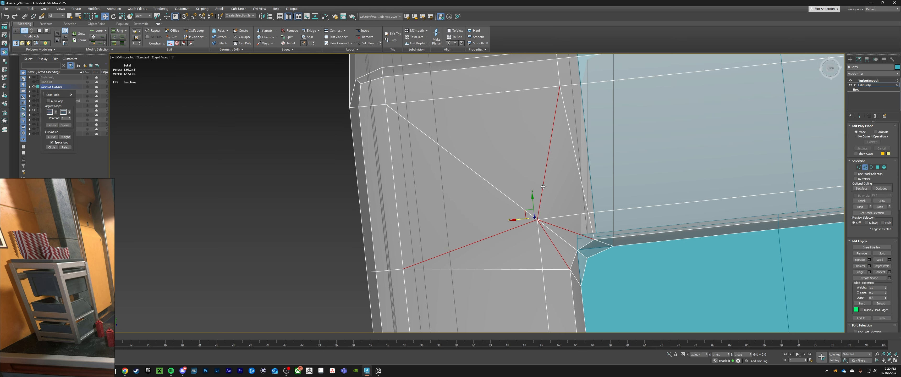
{"action": "key", "text": "BackSpace"}
{"action": "scroll", "coordinate": [543, 186], "scroll_direction": "down", "scroll_amount": 6}
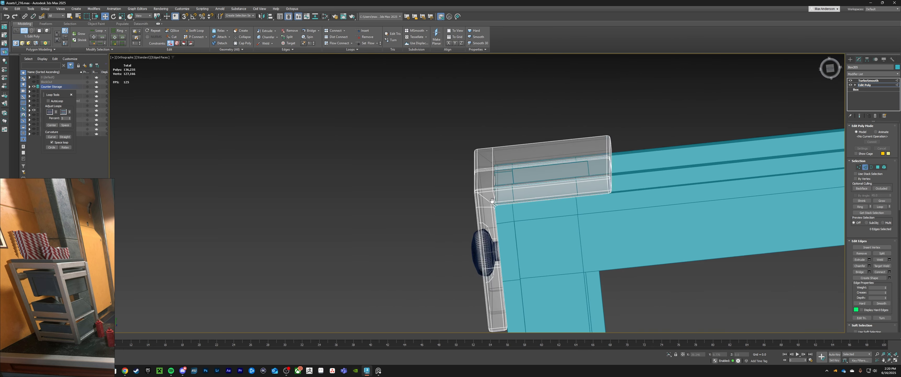
Cut edges from the frame corner's junction and inner corner vertices to the two lower border vertices, and remove the slanted edge they replace.
{"action": "scroll", "coordinate": [517, 199], "scroll_direction": "up", "scroll_amount": 3}
{"action": "key", "text": "1"}
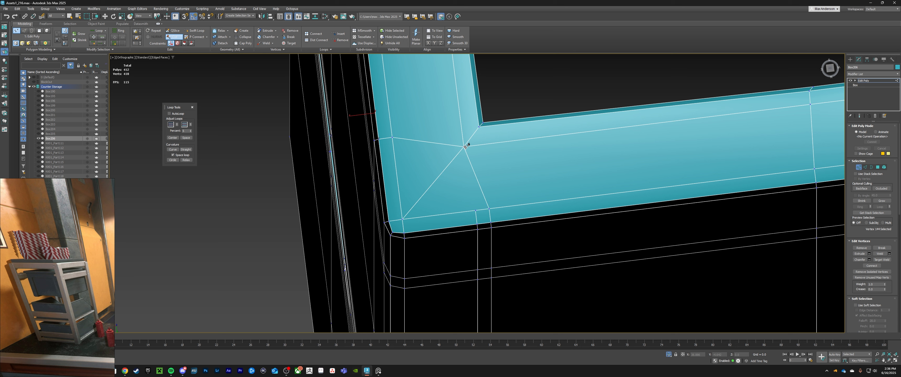
{"action": "left_click", "coordinate": [464, 147]}
{"action": "left_click", "coordinate": [476, 209]}
{"action": "left_click", "coordinate": [489, 209]}
{"action": "left_click", "coordinate": [479, 127]}
{"action": "right_click", "coordinate": [475, 188]}
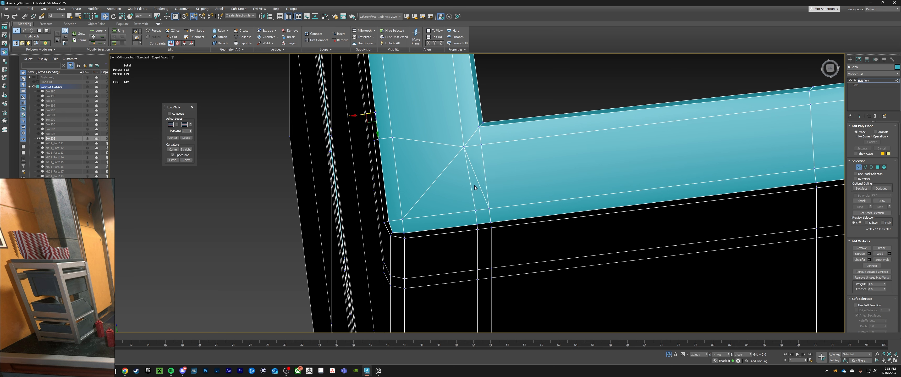
{"action": "key", "text": "2"}
{"action": "left_click", "coordinate": [476, 178]}
{"action": "key", "text": "BackSpace"}
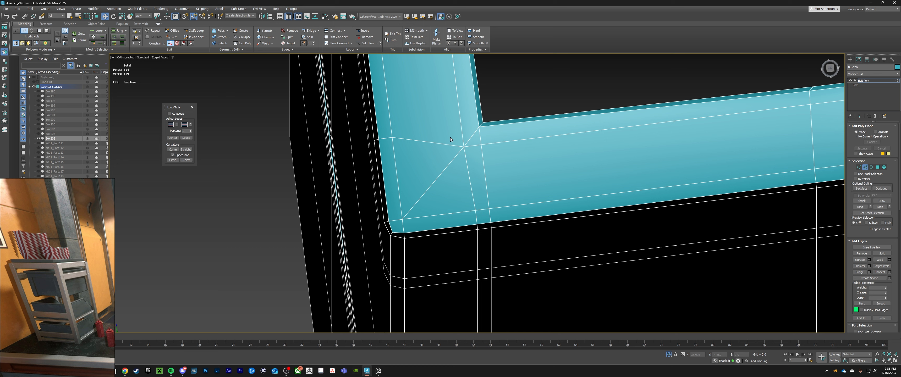
Cut an edge from the frame's outer side border vertex to the inner corner vertex and remove the old edge to the junction.
{"action": "key", "text": "1"}
{"action": "left_click", "coordinate": [383, 130]}
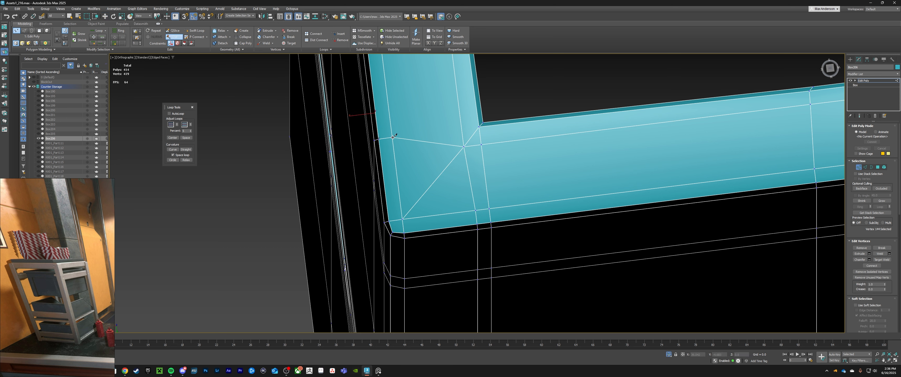
{"action": "left_click", "coordinate": [393, 137]}
{"action": "left_click", "coordinate": [479, 127]}
{"action": "right_click", "coordinate": [478, 127]}
{"action": "key", "text": "2"}
{"action": "left_click", "coordinate": [437, 142]}
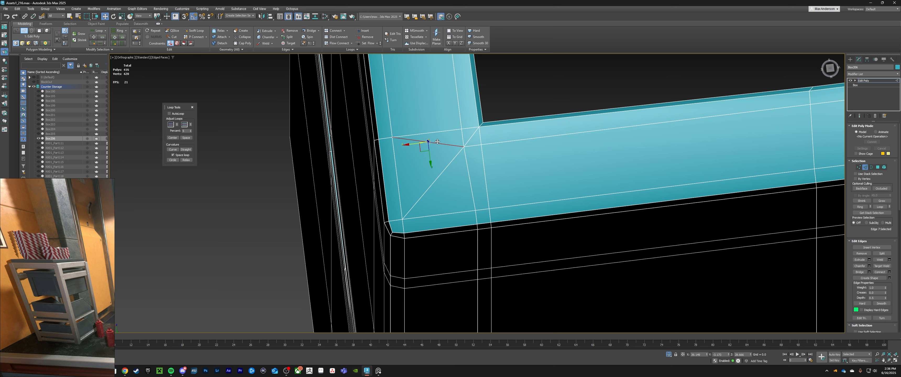
{"action": "key", "text": "BackSpace"}
Insert a Swift Loop edge loop across the frame's rail near its opposite end, in line with the inner corner.
{"action": "scroll", "coordinate": [429, 153], "scroll_direction": "down", "scroll_amount": 8}
{"action": "middle_click_drag", "start_coordinate": [429, 154], "coordinate": [485, 176], "text": "alt"}
{"action": "left_click", "coordinate": [362, 244]}
{"action": "scroll", "coordinate": [489, 165], "scroll_direction": "up", "scroll_amount": 5}
{"action": "scroll", "coordinate": [491, 146], "scroll_direction": "down", "scroll_amount": 3}
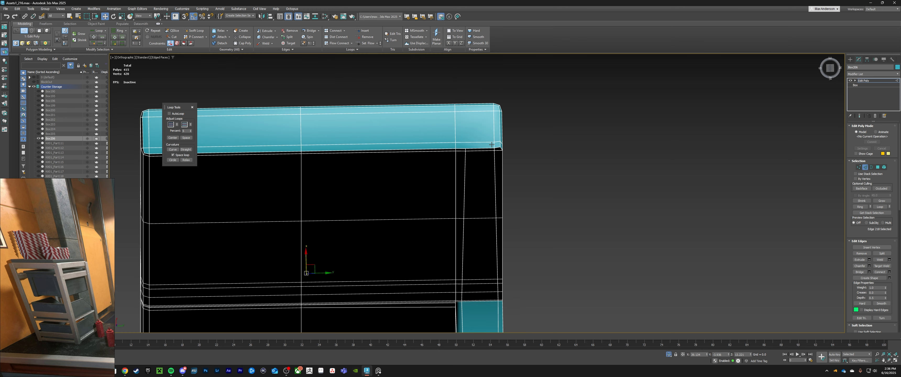
{"action": "scroll", "coordinate": [492, 131], "scroll_direction": "up", "scroll_amount": 3}
{"action": "left_click", "coordinate": [495, 127]}
{"action": "left_click", "coordinate": [195, 31]}
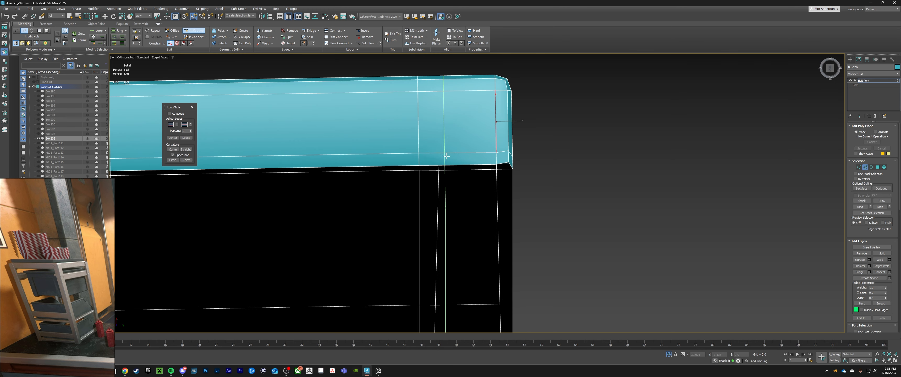
{"action": "left_click", "coordinate": [438, 149]}
{"action": "right_click", "coordinate": [438, 149]}
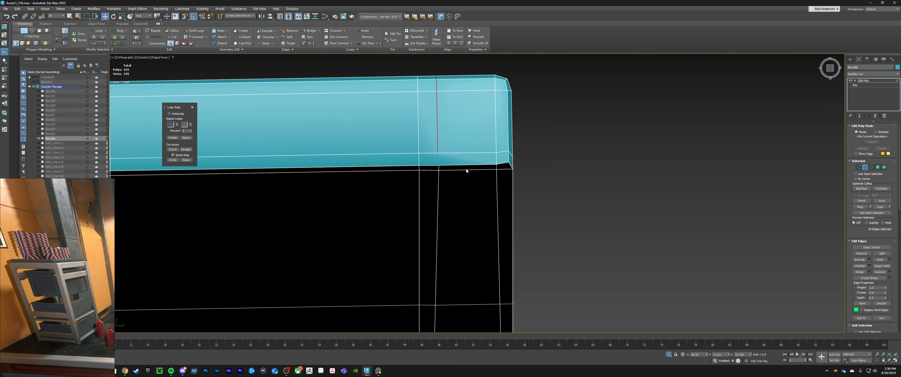
Cut a short edge joining the end of the new loop to the adjacent inner corner vertex of the frame.
{"action": "key", "text": "1"}
{"action": "left_click", "coordinate": [174, 37]}
{"action": "left_click", "coordinate": [438, 153]}
{"action": "left_click", "coordinate": [439, 165]}
{"action": "middle_click_drag", "start_coordinate": [439, 165], "coordinate": [475, 201], "text": "alt"}
{"action": "right_click", "coordinate": [476, 201]}
Target-weld the stray vertex beside the frame's inner corner onto the diagonal's junction vertex.
{"action": "left_click", "coordinate": [294, 44]}
{"action": "scroll", "coordinate": [462, 154], "scroll_direction": "up", "scroll_amount": 2}
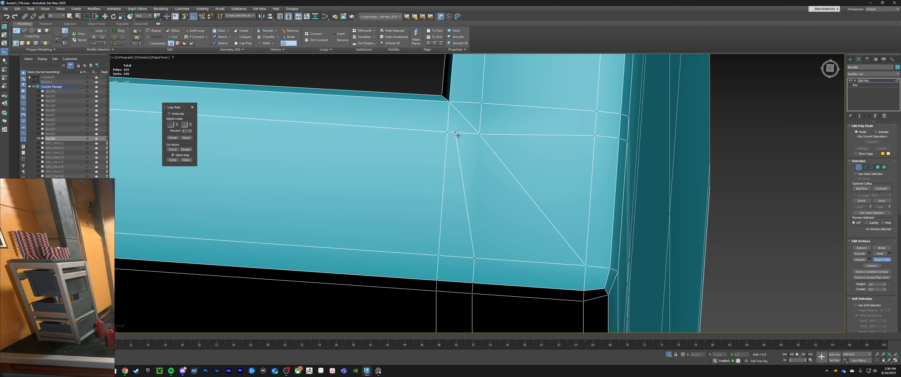
{"action": "left_click", "coordinate": [478, 134]}
{"action": "right_click", "coordinate": [478, 133]}
{"action": "key", "text": "2"}
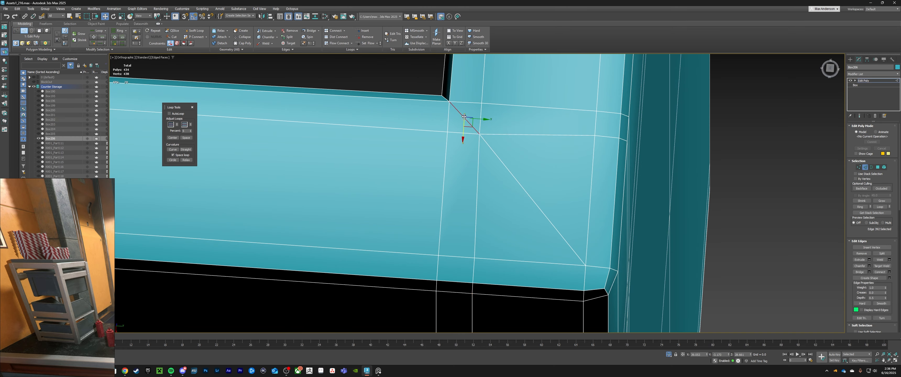
{"action": "left_click", "coordinate": [478, 134]}
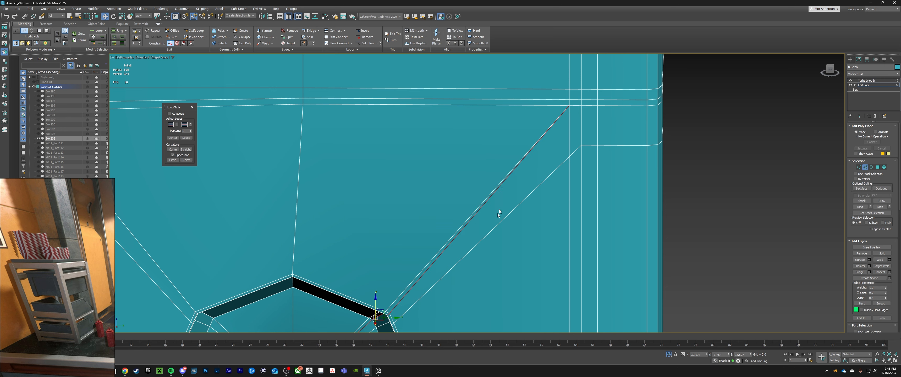
Remove the duplicate diagonal edge loops running from the octagonal hole's corners, including their vertices.
{"action": "scroll", "coordinate": [500, 210], "scroll_direction": "down", "scroll_amount": 4}
{"action": "scroll", "coordinate": [504, 196], "scroll_direction": "up", "scroll_amount": 3}
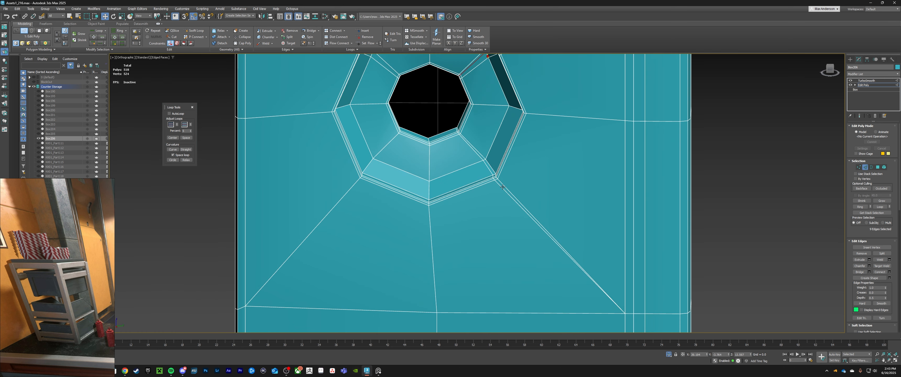
{"action": "double_click", "coordinate": [500, 185]}
{"action": "scroll", "coordinate": [486, 131], "scroll_direction": "down", "scroll_amount": 2}
{"action": "middle_click_drag", "start_coordinate": [486, 132], "coordinate": [507, 205]}
{"action": "scroll", "coordinate": [514, 190], "scroll_direction": "up", "scroll_amount": 4}
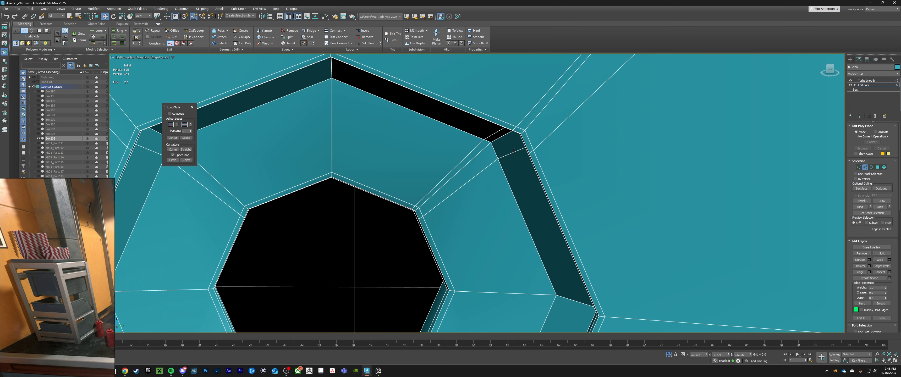
{"action": "double_click", "coordinate": [523, 119], "text": "ctrl"}
{"action": "key", "text": "ctrl+BackSpace"}
{"action": "scroll", "coordinate": [482, 114], "scroll_direction": "down", "scroll_amount": 6}
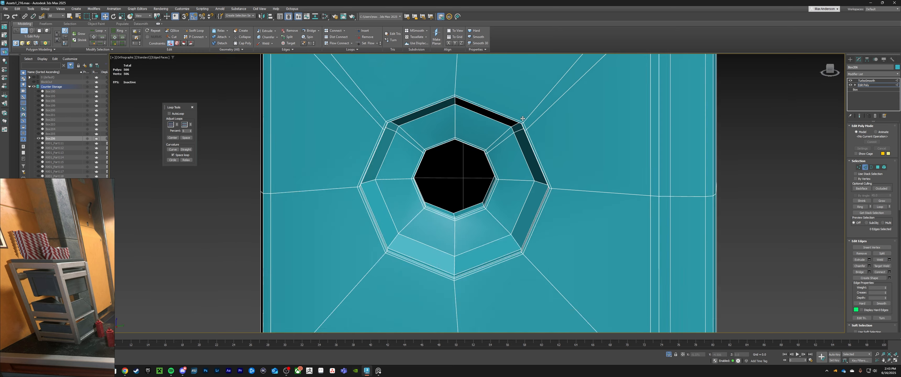
Cut a horizontal edge across the panel above the octagonal hole, from the side border vertex to the opposite support edge.
{"action": "scroll", "coordinate": [482, 114], "scroll_direction": "up", "scroll_amount": 5}
{"action": "double_click", "coordinate": [527, 123]}
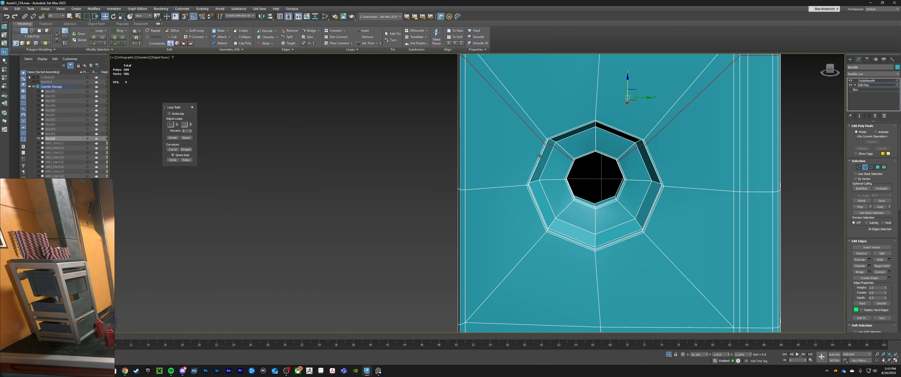
{"action": "middle_click_drag", "start_coordinate": [539, 157], "coordinate": [540, 147], "text": "alt"}
{"action": "scroll", "coordinate": [561, 188], "scroll_direction": "down", "scroll_amount": 4}
{"action": "middle_click_drag", "start_coordinate": [560, 188], "coordinate": [540, 227]}
{"action": "scroll", "coordinate": [531, 212], "scroll_direction": "up", "scroll_amount": 2}
{"action": "key", "text": "1"}
{"action": "key", "text": "alt+c"}
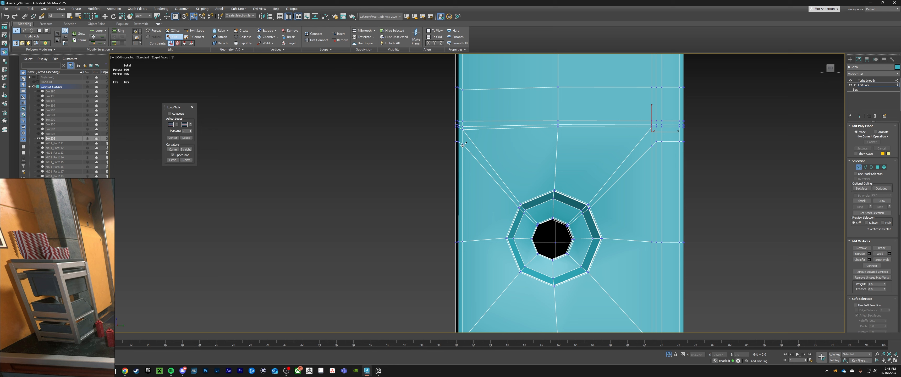
{"action": "left_click", "coordinate": [465, 142]}
{"action": "scroll", "coordinate": [638, 148], "scroll_direction": "up", "scroll_amount": 4}
{"action": "left_click", "coordinate": [667, 142]}
{"action": "scroll", "coordinate": [561, 165], "scroll_direction": "down", "scroll_amount": 3}
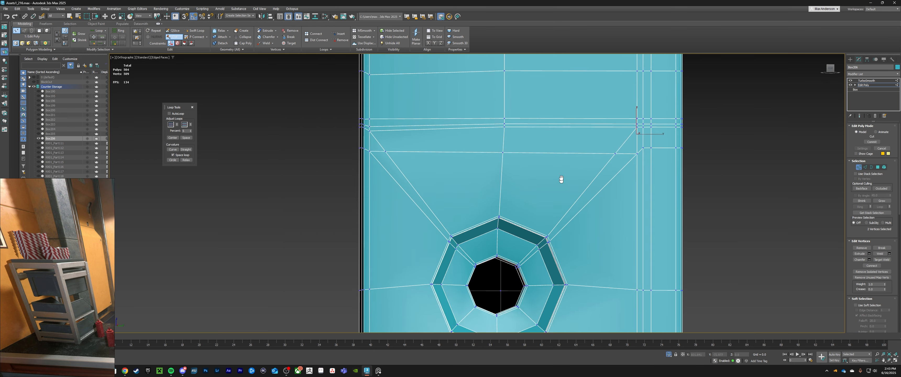
{"action": "right_click", "coordinate": [616, 111]}
Remove the two redundant diagonal edge loops between the octagonal hole and the panel's upper corners, including their vertices.
{"action": "key", "text": "2"}
{"action": "key", "text": "w"}
{"action": "left_click", "coordinate": [442, 154]}
{"action": "double_click", "coordinate": [442, 154]}
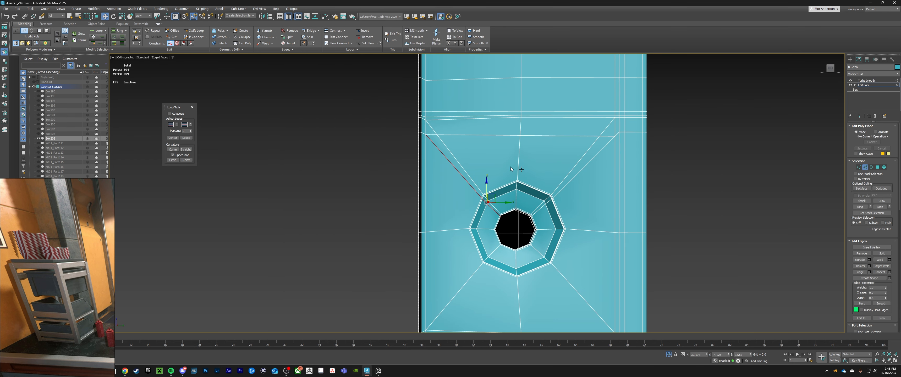
{"action": "double_click", "coordinate": [583, 167], "text": "ctrl"}
{"action": "key", "text": "ctrl+BackSpace"}
Select the vertex loop along the new horizontal cut above the hole and flatten it by scaling along Z.
{"action": "key", "text": "1"}
{"action": "scroll", "coordinate": [652, 132], "scroll_direction": "up", "scroll_amount": 3}
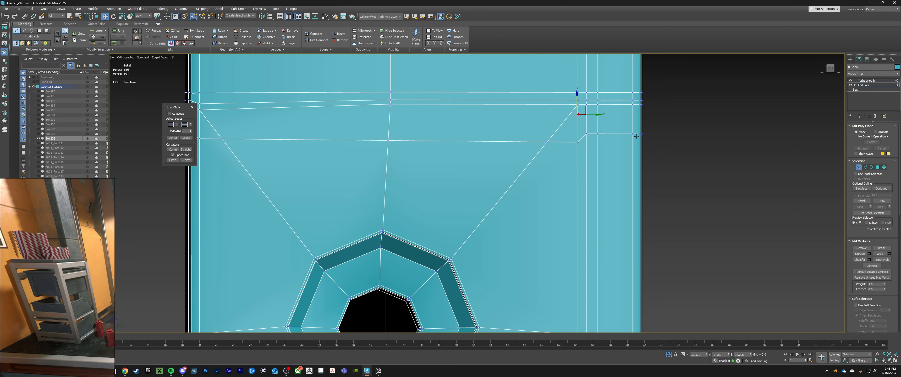
{"action": "left_click", "coordinate": [599, 134], "text": "ctrl"}
{"action": "left_click", "coordinate": [587, 135]}
{"action": "left_click", "coordinate": [598, 134], "text": "shift"}
{"action": "scroll", "coordinate": [570, 143], "scroll_direction": "down", "scroll_amount": 3}
{"action": "middle_click_drag", "start_coordinate": [565, 143], "coordinate": [510, 140], "text": "alt"}
{"action": "scroll", "coordinate": [510, 140], "scroll_direction": "up", "scroll_amount": 3}
{"action": "key", "text": "r"}
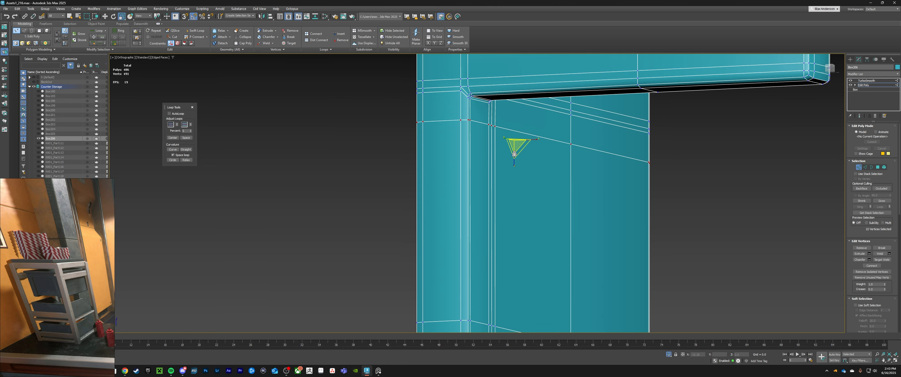
{"action": "left_click_drag", "start_coordinate": [514, 163], "coordinate": [507, 20]}
{"action": "middle_click_drag", "start_coordinate": [504, 73], "coordinate": [543, 97], "text": "alt"}
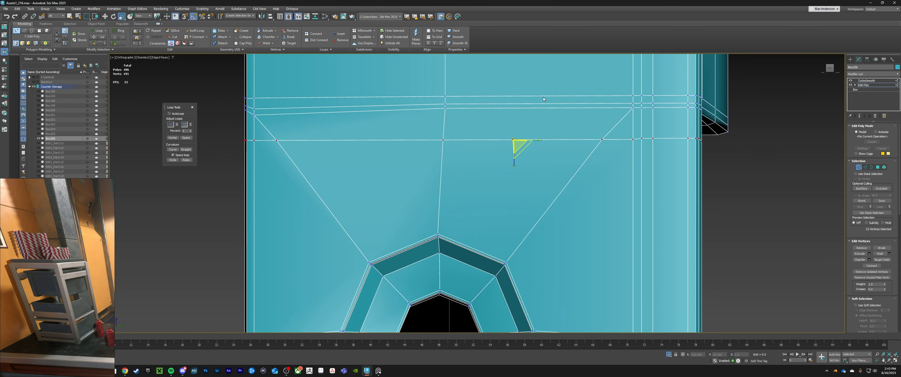
{"action": "left_click_drag", "start_coordinate": [513, 163], "coordinate": [519, 76]}
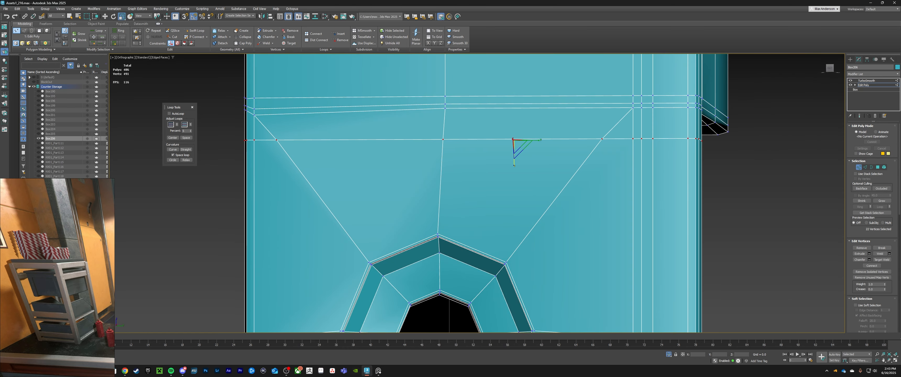
Select the horizontal edge loop just above the flattened cut and scale it flat along Z.
{"action": "middle_click_drag", "start_coordinate": [514, 166], "coordinate": [546, 151], "text": "alt"}
{"action": "key", "text": "2"}
{"action": "double_click", "coordinate": [532, 148]}
{"action": "left_click_drag", "start_coordinate": [514, 121], "coordinate": [509, 349]}
{"action": "key", "text": "w"}
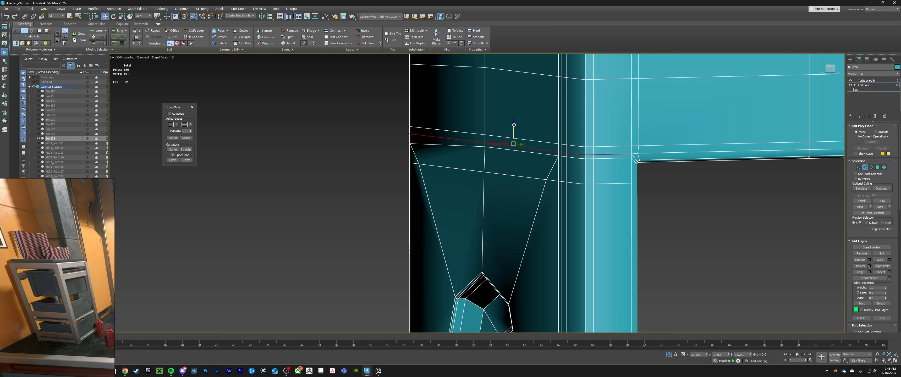
Raise the upper corner vertex of the diagonal edge above the octagonal hole to line up with the neighbouring horizontal loop.
{"action": "double_click", "coordinate": [499, 146]}
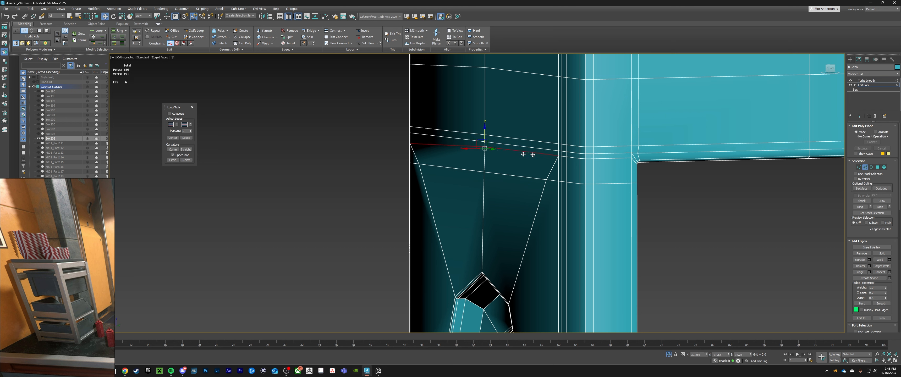
{"action": "left_click", "coordinate": [573, 158]}
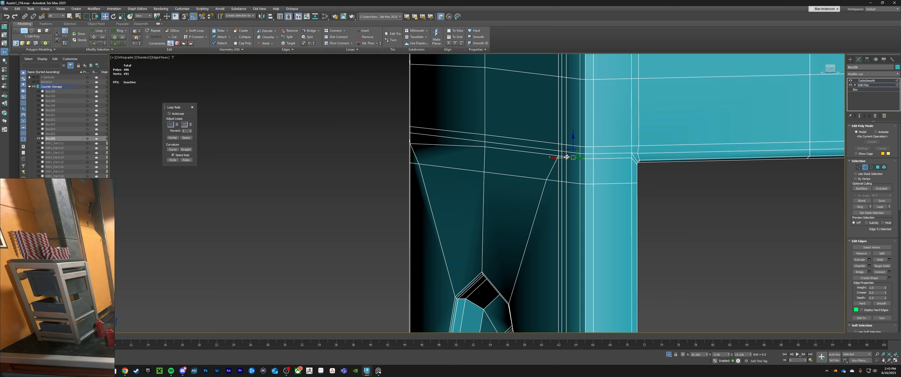
{"action": "middle_click_drag", "start_coordinate": [353, 159], "coordinate": [401, 159], "text": "alt"}
{"action": "middle_click_drag", "start_coordinate": [401, 160], "coordinate": [581, 170]}
{"action": "scroll", "coordinate": [580, 169], "scroll_direction": "up", "scroll_amount": 3}
{"action": "key", "text": "1"}
{"action": "left_click", "coordinate": [388, 168]}
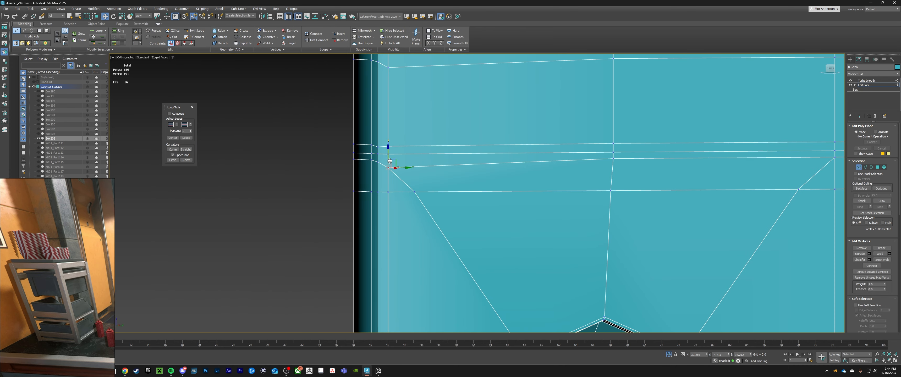
{"action": "mouse_move", "coordinate": [389, 152]}
{"action": "left_mouse_down"}
{"action": "mouse_move", "coordinate": [388, 144]}
{"action": "mouse_move", "coordinate": [377, 150]}
{"action": "left_mouse_up"}
{"action": "left_click", "coordinate": [378, 162]}
{"action": "scroll", "coordinate": [379, 159], "scroll_direction": "up", "scroll_amount": 5}
Adjust the height of the upper horizontal loop's vertices around the post's rounded corner so the loop runs level.
{"action": "left_click", "coordinate": [377, 125]}
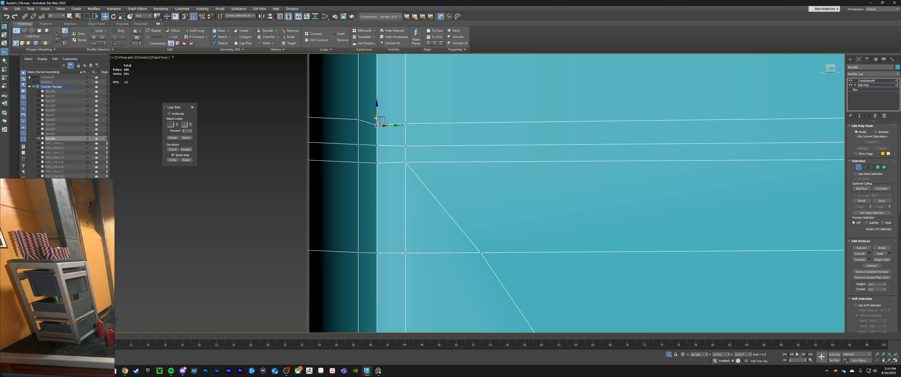
{"action": "left_click_drag", "start_coordinate": [377, 117], "coordinate": [377, 112]}
{"action": "left_click", "coordinate": [358, 120]}
{"action": "scroll", "coordinate": [432, 129], "scroll_direction": "down", "scroll_amount": 5}
{"action": "mouse_move", "coordinate": [432, 130]}
{"action": "middle_mouse_down", "text": "alt"}
{"action": "mouse_move", "coordinate": [489, 129]}
{"action": "mouse_move", "coordinate": [448, 129]}
{"action": "middle_mouse_up", "text": "alt"}
{"action": "left_click", "coordinate": [319, 130], "text": "ctrl"}
{"action": "left_click", "coordinate": [346, 131], "text": "ctrl"}
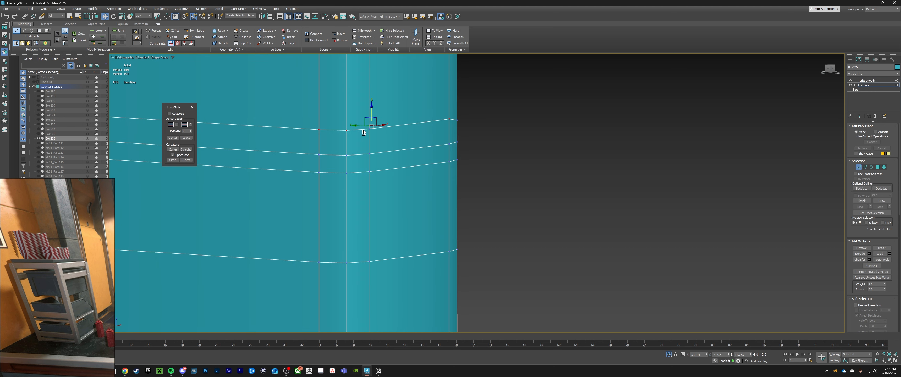
{"action": "left_click", "coordinate": [370, 129], "text": "ctrl"}
{"action": "left_click_drag", "start_coordinate": [373, 111], "coordinate": [372, 115]}
Examine the edge flow where the post's inner vertical edge meets the bevelled end of the notch.
{"action": "scroll", "coordinate": [382, 118], "scroll_direction": "down", "scroll_amount": 6}
{"action": "middle_click_drag", "start_coordinate": [382, 118], "coordinate": [666, 189]}
{"action": "scroll", "coordinate": [454, 164], "scroll_direction": "up", "scroll_amount": 5}
{"action": "left_click", "coordinate": [465, 170]}
{"action": "middle_click_drag", "start_coordinate": [448, 162], "coordinate": [475, 177], "text": "alt"}
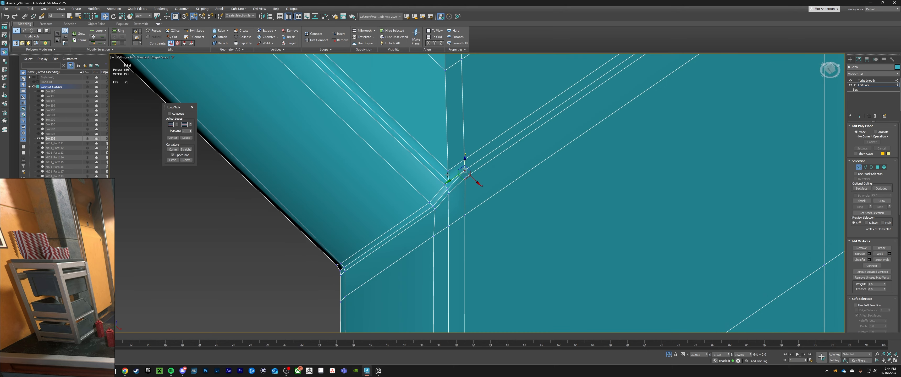
{"action": "key", "text": "2"}
{"action": "double_click", "coordinate": [447, 137]}
{"action": "scroll", "coordinate": [447, 181], "scroll_direction": "up", "scroll_amount": 4}
{"action": "key", "text": "ctrl+z"}
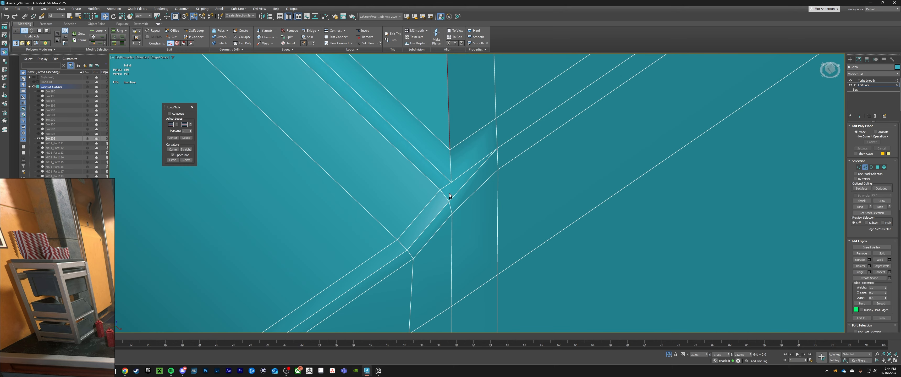
{"action": "double_click", "coordinate": [450, 162]}
{"action": "scroll", "coordinate": [455, 162], "scroll_direction": "down", "scroll_amount": 4}
{"action": "middle_click_drag", "start_coordinate": [455, 162], "coordinate": [507, 155], "text": "alt"}
{"action": "scroll", "coordinate": [506, 161], "scroll_direction": "down", "scroll_amount": 3}
{"action": "middle_click_drag", "start_coordinate": [494, 215], "coordinate": [528, 165]}
{"action": "scroll", "coordinate": [532, 258], "scroll_direction": "up", "scroll_amount": 4}
{"action": "left_click", "coordinate": [530, 274]}
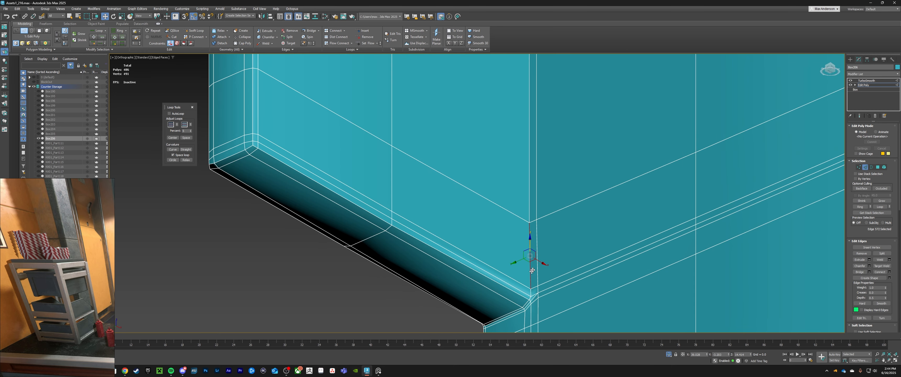
{"action": "scroll", "coordinate": [529, 259], "scroll_direction": "down", "scroll_amount": 5}
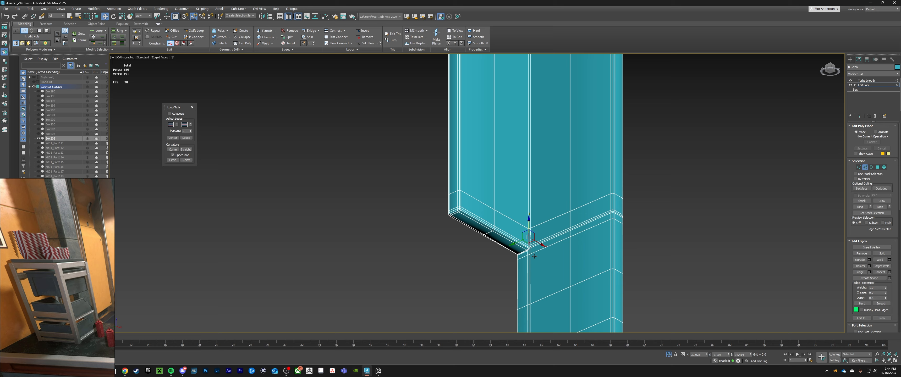
{"action": "scroll", "coordinate": [526, 222], "scroll_direction": "up", "scroll_amount": 6}
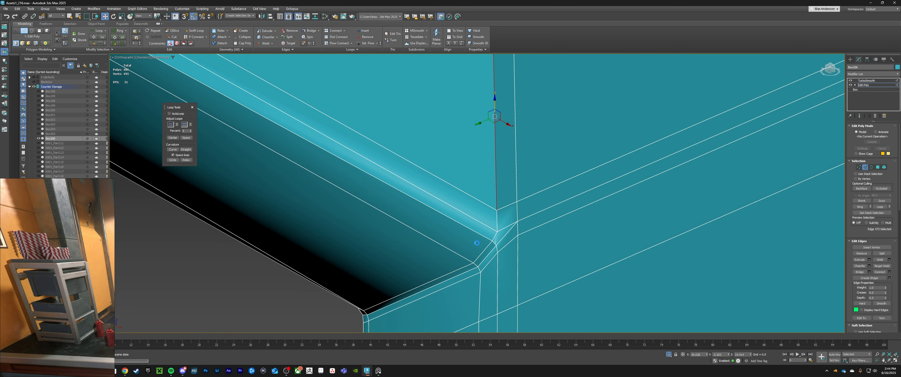
{"action": "key", "text": "Escape"}
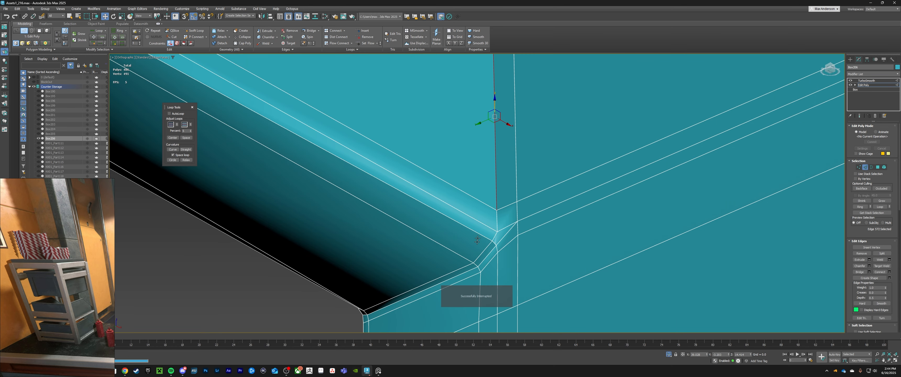
{"action": "left_click", "coordinate": [497, 219], "text": "ctrl"}
{"action": "scroll", "coordinate": [498, 206], "scroll_direction": "down", "scroll_amount": 2}
{"action": "left_click", "coordinate": [497, 213]}
{"action": "scroll", "coordinate": [497, 213], "scroll_direction": "down", "scroll_amount": 8}
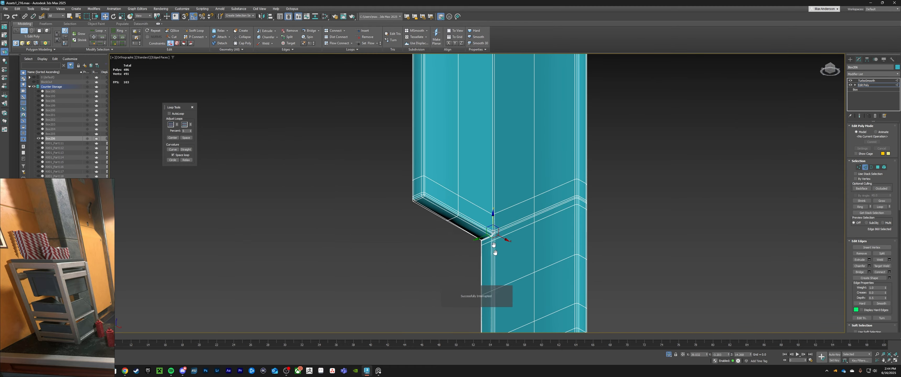
{"action": "middle_click_drag", "start_coordinate": [486, 215], "coordinate": [460, 271], "text": "alt"}
{"action": "scroll", "coordinate": [460, 272], "scroll_direction": "up", "scroll_amount": 6}
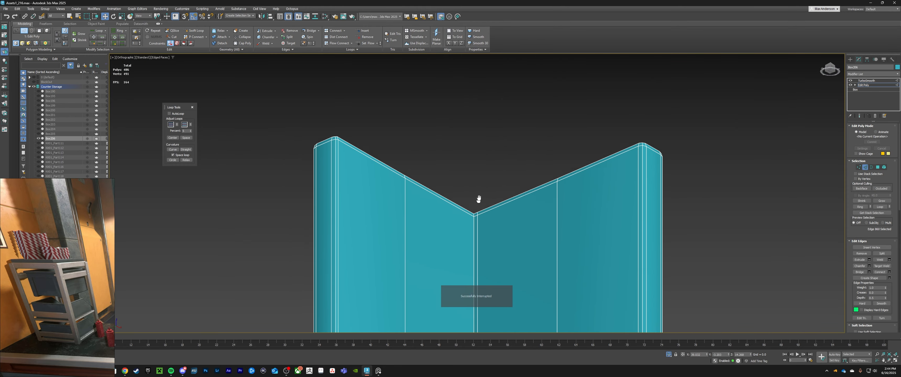
Select the vertical edge loop along the post's inner corner and chamfer it.
{"action": "double_click", "coordinate": [476, 207]}
{"action": "scroll", "coordinate": [471, 220], "scroll_direction": "down", "scroll_amount": 3}
{"action": "scroll", "coordinate": [471, 220], "scroll_direction": "down", "scroll_amount": 5}
{"action": "middle_click_drag", "start_coordinate": [480, 168], "coordinate": [482, 206], "text": "alt"}
{"action": "scroll", "coordinate": [482, 214], "scroll_direction": "up", "scroll_amount": 10}
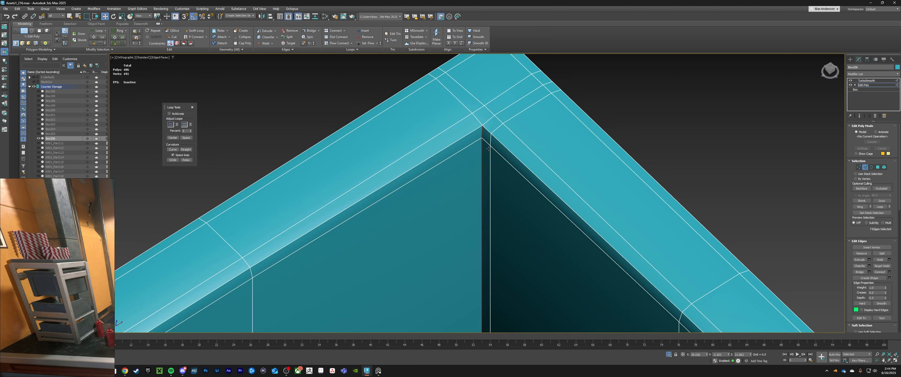
{"action": "left_click", "coordinate": [869, 265]}
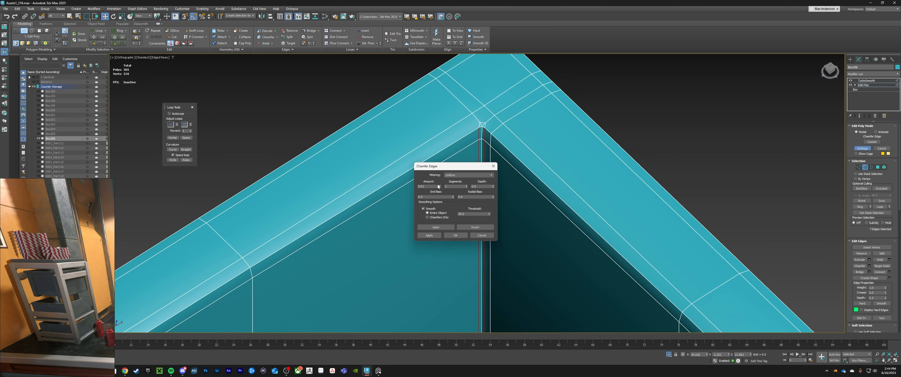
{"action": "left_click", "coordinate": [456, 235]}
{"action": "scroll", "coordinate": [499, 128], "scroll_direction": "up", "scroll_amount": 3}
Cut an edge from the chamfered inner corner's tip vertex to the crossing of the support loops on the end face.
{"action": "key", "text": "1"}
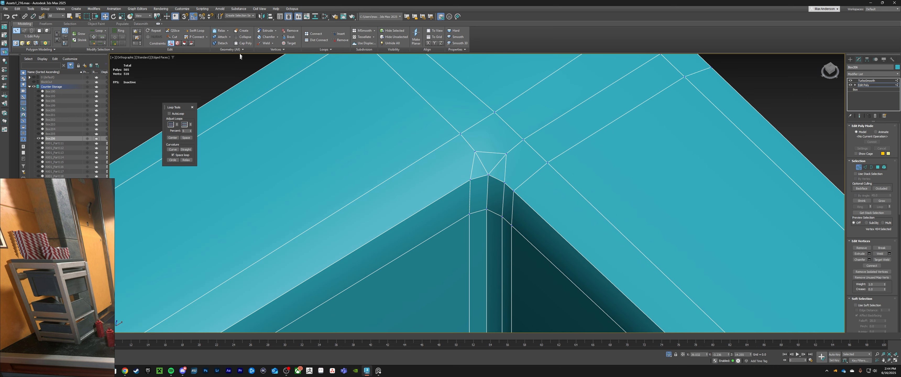
{"action": "key", "text": "ctrl+w"}
{"action": "key", "text": "alt+c"}
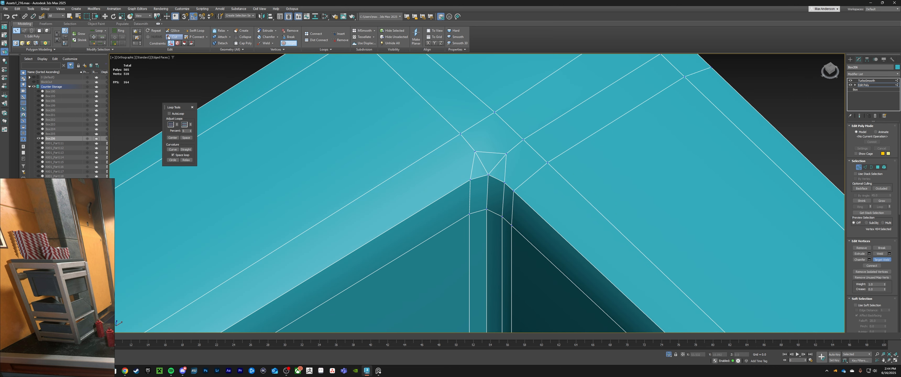
{"action": "left_click", "coordinate": [488, 174]}
{"action": "left_click", "coordinate": [494, 112]}
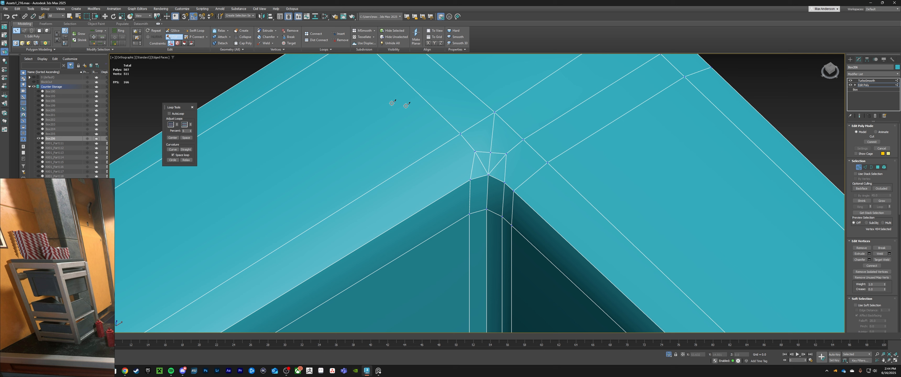
Target-weld the two outer chamfer vertices and the tip vertex onto the middle vertex of the new cut.
{"action": "key", "text": "ctrl+w"}
{"action": "left_click", "coordinate": [475, 152]}
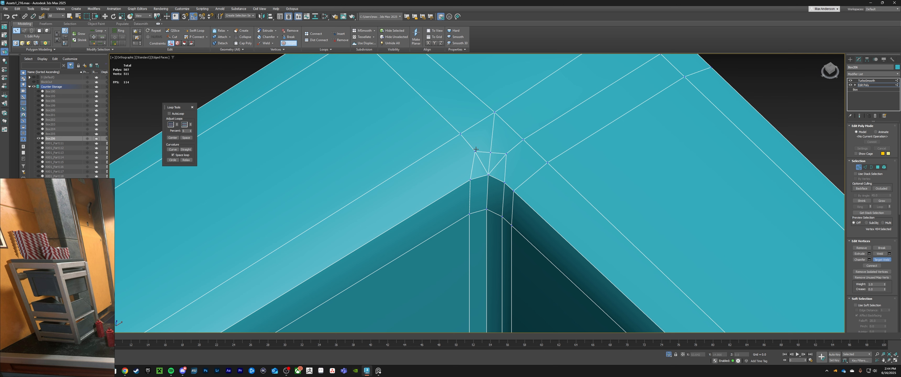
{"action": "left_click", "coordinate": [491, 153]}
{"action": "left_click", "coordinate": [506, 153]}
{"action": "left_click", "coordinate": [490, 152]}
{"action": "left_click", "coordinate": [488, 174]}
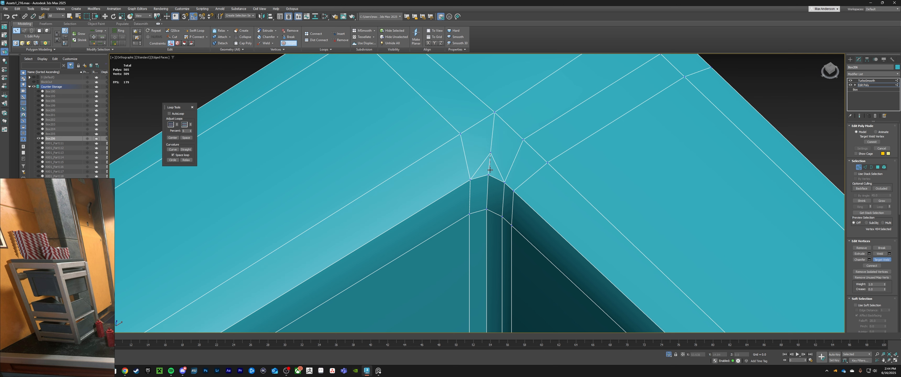
{"action": "left_click", "coordinate": [490, 152]}
Nudge the bevel corner vertex at the notch end of the chamfered edge slightly along X.
{"action": "scroll", "coordinate": [529, 207], "scroll_direction": "down", "scroll_amount": 4}
{"action": "scroll", "coordinate": [534, 242], "scroll_direction": "down", "scroll_amount": 12}
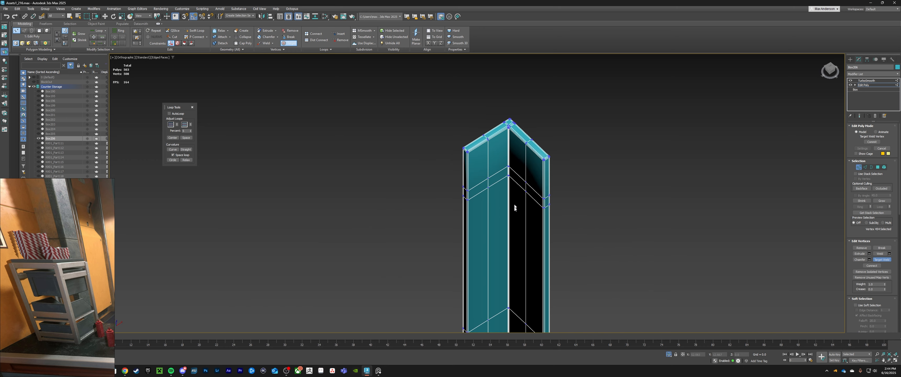
{"action": "middle_click_drag", "start_coordinate": [515, 204], "coordinate": [505, 169], "text": "alt"}
{"action": "scroll", "coordinate": [506, 172], "scroll_direction": "up", "scroll_amount": 12}
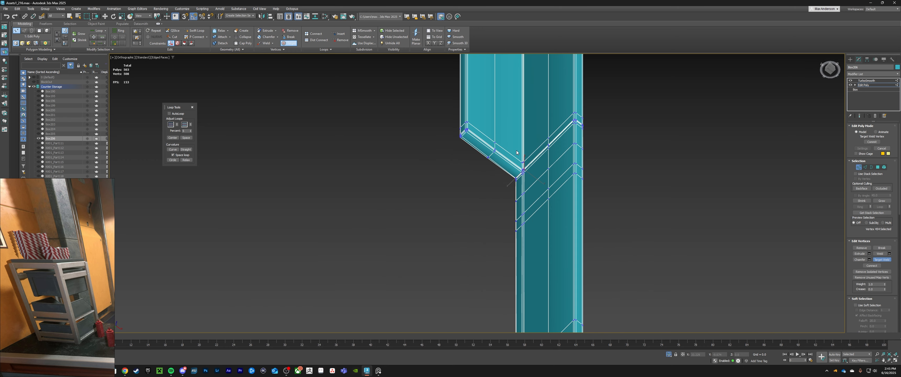
{"action": "scroll", "coordinate": [528, 220], "scroll_direction": "up", "scroll_amount": 2}
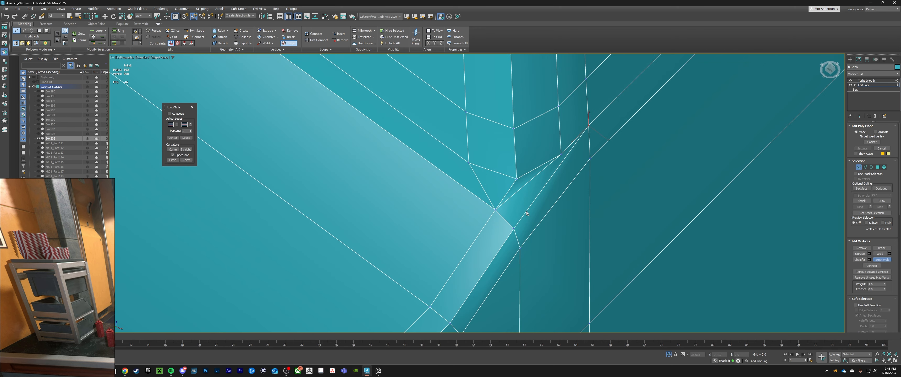
{"action": "scroll", "coordinate": [519, 190], "scroll_direction": "down", "scroll_amount": 2}
{"action": "scroll", "coordinate": [514, 197], "scroll_direction": "up", "scroll_amount": 1}
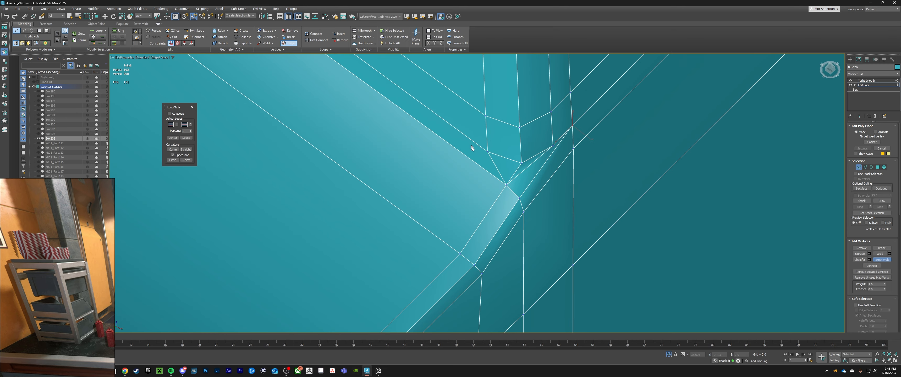
{"action": "key", "text": "w"}
{"action": "left_click", "coordinate": [507, 186]}
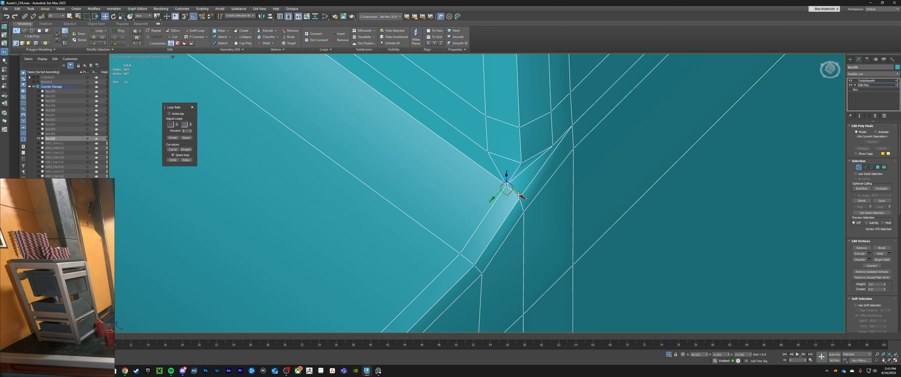
{"action": "left_click_drag", "start_coordinate": [517, 195], "coordinate": [513, 192]}
{"action": "left_click", "coordinate": [452, 168]}
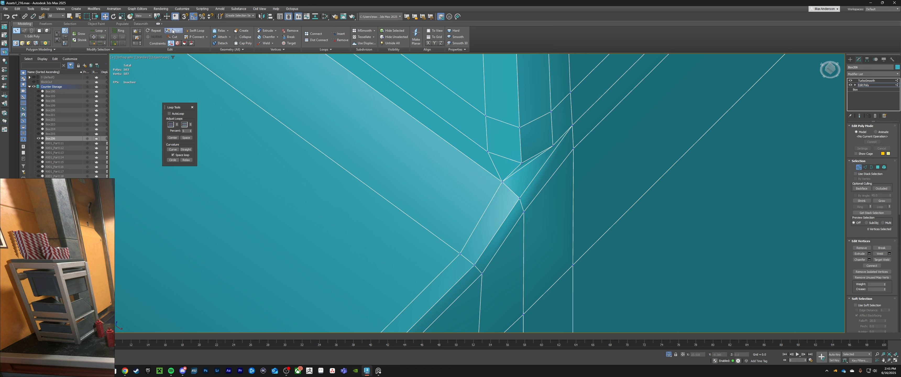
Cut two edges across the notch's inner corner, linking the chamfered strip's lower vertices to the bevel's corner vertices.
{"action": "left_click", "coordinate": [174, 37]}
{"action": "left_click", "coordinate": [522, 168]}
{"action": "left_click", "coordinate": [520, 198]}
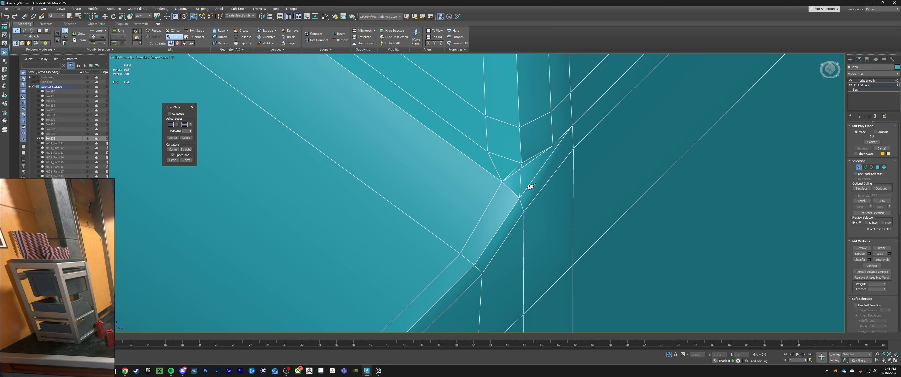
{"action": "left_click", "coordinate": [553, 146]}
{"action": "left_click", "coordinate": [524, 211]}
{"action": "right_click", "coordinate": [563, 138]}
Select the redundant diagonal edges around the notch's inner corner and remove them together with their leftover vertices.
{"action": "key", "text": "2"}
{"action": "left_click", "coordinate": [557, 147]}
{"action": "middle_click_drag", "start_coordinate": [556, 147], "coordinate": [548, 170], "text": "alt"}
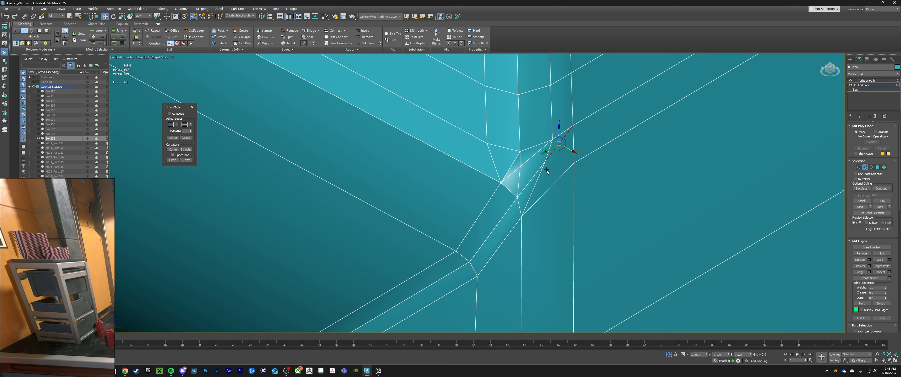
{"action": "left_click", "coordinate": [532, 177], "text": "ctrl"}
{"action": "left_click", "coordinate": [529, 149], "text": "ctrl"}
{"action": "left_click", "coordinate": [510, 173], "text": "ctrl"}
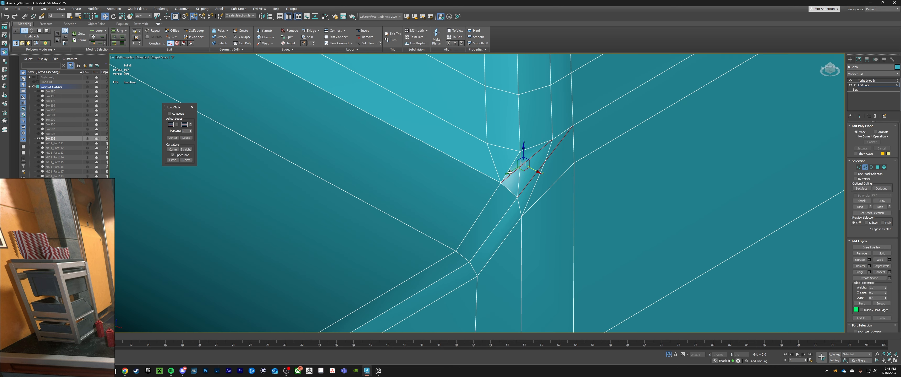
{"action": "left_click", "coordinate": [511, 170], "text": "ctrl"}
{"action": "key", "text": "ctrl+BackSpace"}
Examine the rebuilt corner's vertices and the vertical edge loops running along the post's inner corner.
{"action": "middle_click_drag", "start_coordinate": [511, 170], "coordinate": [501, 140], "text": "alt"}
{"action": "key", "text": "1"}
{"action": "left_click", "coordinate": [501, 183]}
{"action": "left_click", "coordinate": [549, 191]}
{"action": "left_click", "coordinate": [548, 169], "text": "ctrl"}
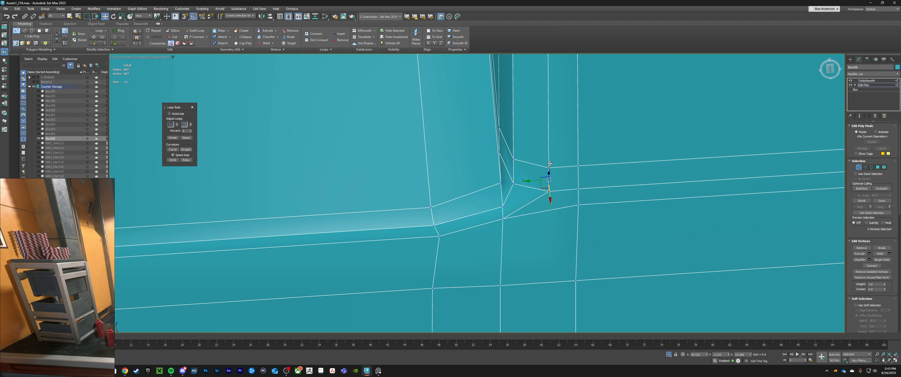
{"action": "key", "text": "2"}
{"action": "double_click", "coordinate": [548, 180]}
{"action": "key", "text": "ctrl+z"}
{"action": "scroll", "coordinate": [547, 180], "scroll_direction": "down", "scroll_amount": 10}
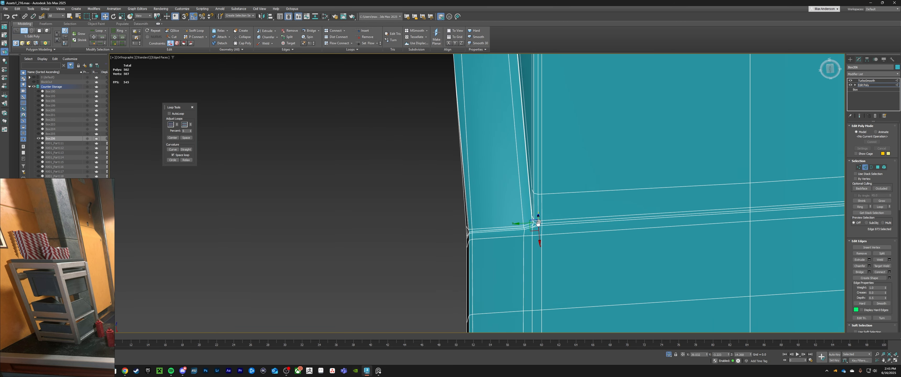
{"action": "middle_click_drag", "start_coordinate": [542, 158], "coordinate": [528, 266]}
{"action": "scroll", "coordinate": [508, 197], "scroll_direction": "up", "scroll_amount": 10}
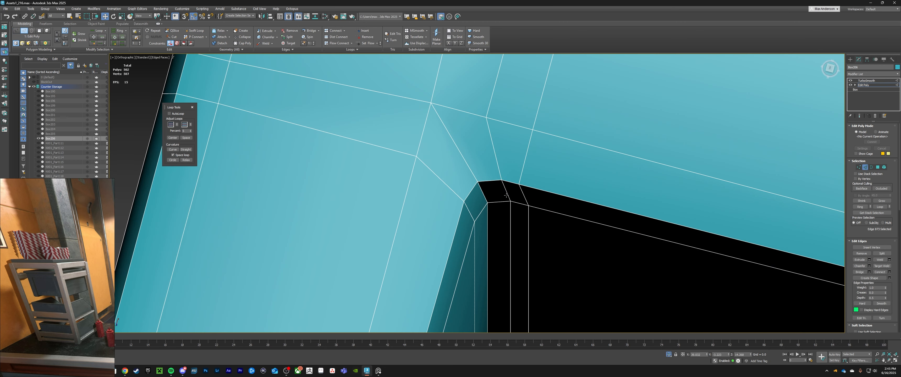
{"action": "double_click", "coordinate": [510, 210]}
{"action": "scroll", "coordinate": [522, 232], "scroll_direction": "down", "scroll_amount": 8}
{"action": "middle_click_drag", "start_coordinate": [523, 234], "coordinate": [513, 176], "text": "alt"}
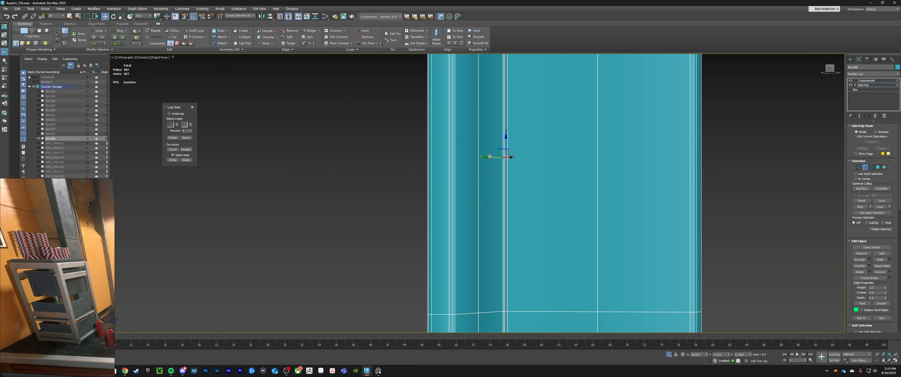
{"action": "left_click", "coordinate": [507, 207]}
{"action": "middle_click_drag", "start_coordinate": [544, 270], "coordinate": [542, 184]}
{"action": "double_click", "coordinate": [505, 173]}
Select the vertex column at the end of the notch's bevelled edge and scale it to straighten it.
{"action": "scroll", "coordinate": [518, 215], "scroll_direction": "down", "scroll_amount": 7}
{"action": "middle_click_drag", "start_coordinate": [518, 213], "coordinate": [524, 246]}
{"action": "middle_click_drag", "start_coordinate": [525, 246], "coordinate": [490, 228], "text": "alt"}
{"action": "scroll", "coordinate": [521, 217], "scroll_direction": "up", "scroll_amount": 5}
{"action": "key", "text": "1"}
{"action": "left_click_drag", "start_coordinate": [502, 174], "coordinate": [529, 257]}
{"action": "key", "text": "r"}
{"action": "left_click_drag", "start_coordinate": [536, 220], "coordinate": [364, 211]}
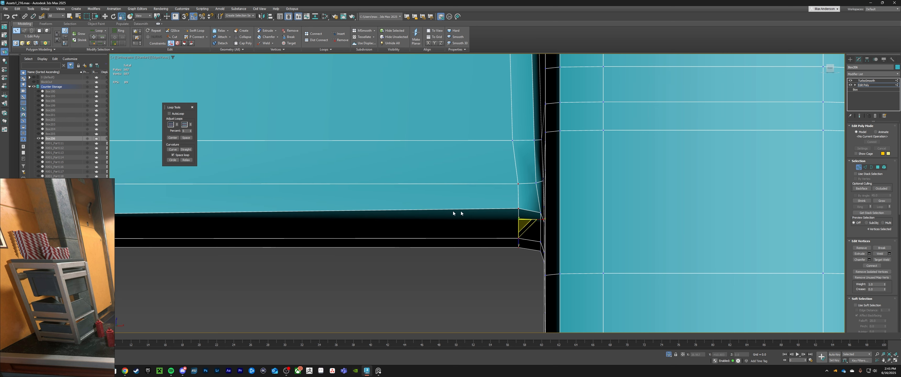
{"action": "left_click_drag", "start_coordinate": [461, 214], "coordinate": [497, 215]}
Turn on see-through display, reselect the corner's vertex column through the mesh and scale it flat along X.
{"action": "key", "text": "alt+x"}
{"action": "middle_click_drag", "start_coordinate": [534, 263], "coordinate": [539, 264]}
{"action": "left_click_drag", "start_coordinate": [539, 265], "coordinate": [573, 180]}
{"action": "left_click_drag", "start_coordinate": [543, 219], "coordinate": [458, 219]}
{"action": "key", "text": "w"}
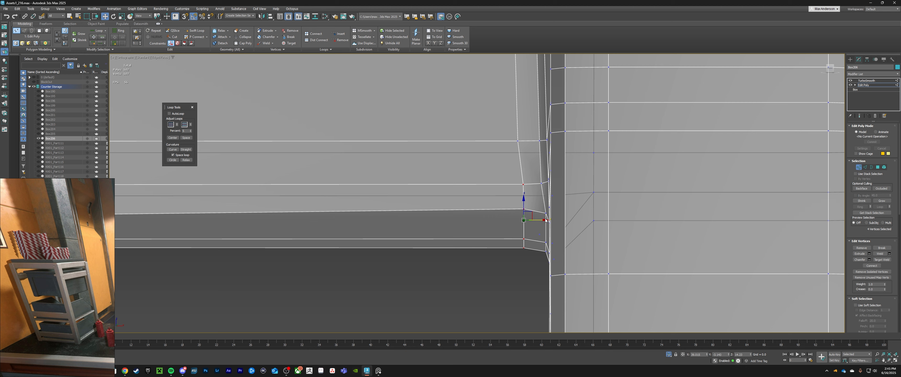
Move the selected vertex column at the end of the notch's bevelled edge along X, away from the post's inner corner.
{"action": "left_click_drag", "start_coordinate": [546, 221], "coordinate": [537, 221]}
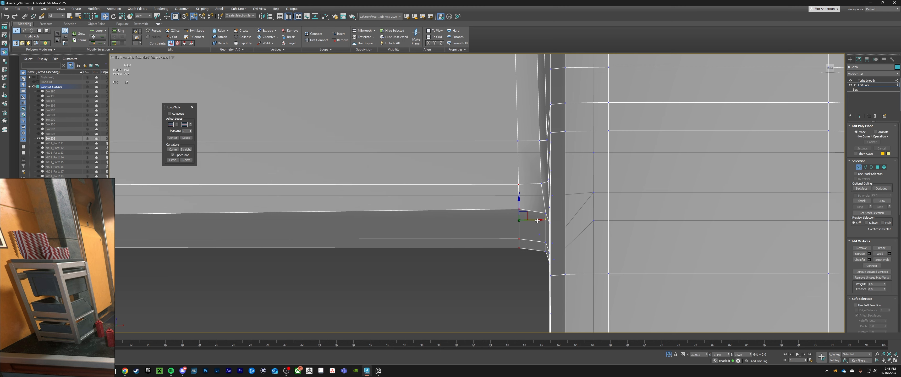
{"action": "left_click", "coordinate": [546, 214]}
{"action": "left_click", "coordinate": [543, 184]}
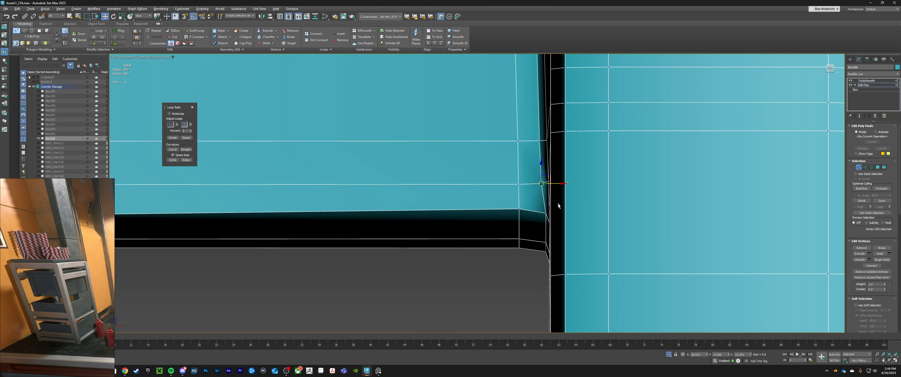
Select the four vertices around the notch's inner corner and shift them along X, and adjust the vertex above them along X.
{"action": "middle_click_drag", "start_coordinate": [559, 204], "coordinate": [577, 205], "text": "alt"}
{"action": "left_click", "coordinate": [553, 213]}
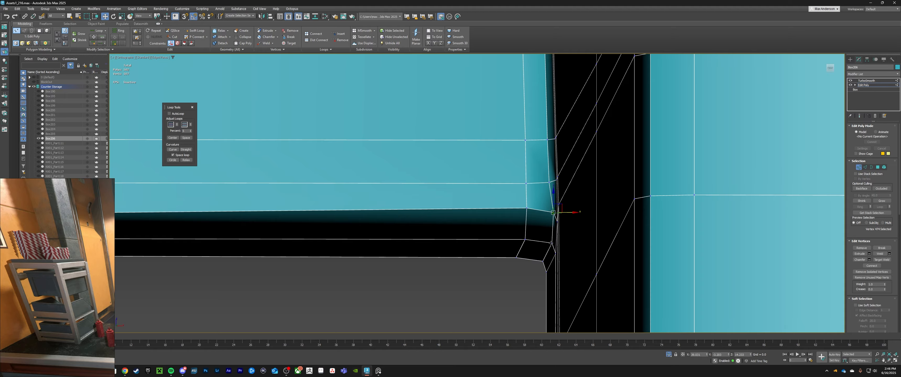
{"action": "left_click", "coordinate": [552, 243], "text": "ctrl"}
{"action": "left_click", "coordinate": [543, 261], "text": "ctrl"}
{"action": "middle_click_drag", "start_coordinate": [543, 260], "coordinate": [633, 257], "text": "alt"}
{"action": "left_click", "coordinate": [514, 233], "text": "ctrl"}
{"action": "middle_click_drag", "start_coordinate": [560, 240], "coordinate": [482, 242], "text": "alt"}
{"action": "middle_click_drag", "start_coordinate": [559, 240], "coordinate": [551, 238], "text": "alt"}
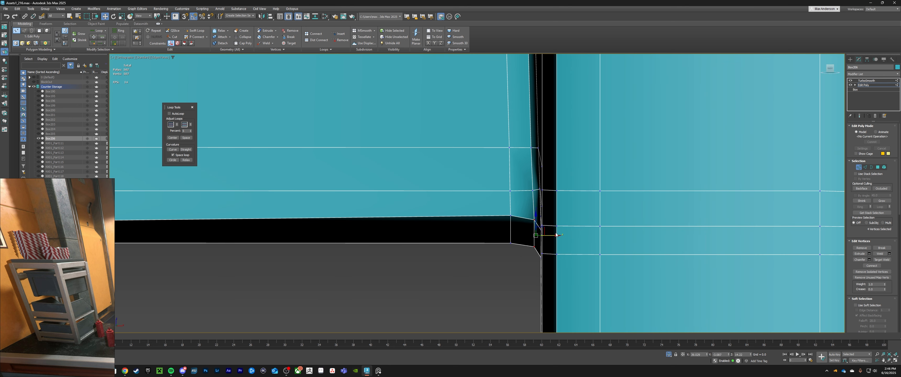
{"action": "left_click_drag", "start_coordinate": [551, 238], "coordinate": [553, 235]}
{"action": "left_click", "coordinate": [534, 191]}
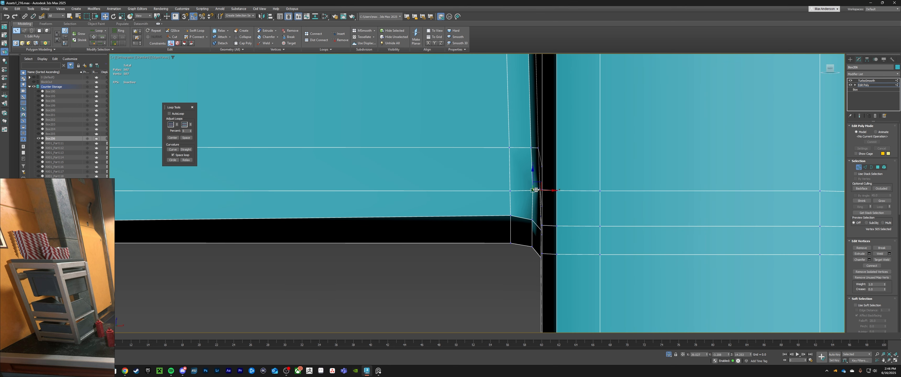
{"action": "left_click_drag", "start_coordinate": [545, 191], "coordinate": [547, 191]}
Add a second TurboSmooth modifier to the post and end isolation so the whole storage cart is shown.
{"action": "left_click", "coordinate": [873, 74]}
{"action": "key", "text": "alt+q"}
Move the smoothed post along Y until it lines up with the existing middle post.
{"action": "scroll", "coordinate": [546, 231], "scroll_direction": "down", "scroll_amount": 10}
{"action": "scroll", "coordinate": [545, 231], "scroll_direction": "up", "scroll_amount": 5}
{"action": "middle_click_drag", "start_coordinate": [546, 231], "coordinate": [508, 158]}
{"action": "scroll", "coordinate": [579, 229], "scroll_direction": "up", "scroll_amount": 4}
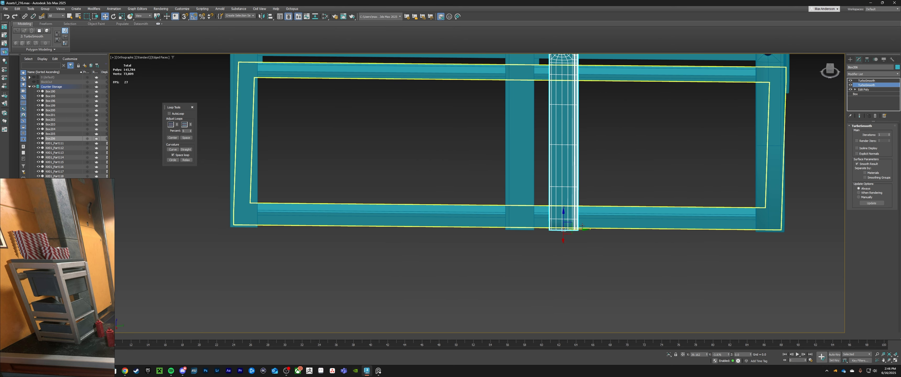
{"action": "left_click_drag", "start_coordinate": [583, 229], "coordinate": [540, 229]}
{"action": "scroll", "coordinate": [532, 230], "scroll_direction": "up", "scroll_amount": 6}
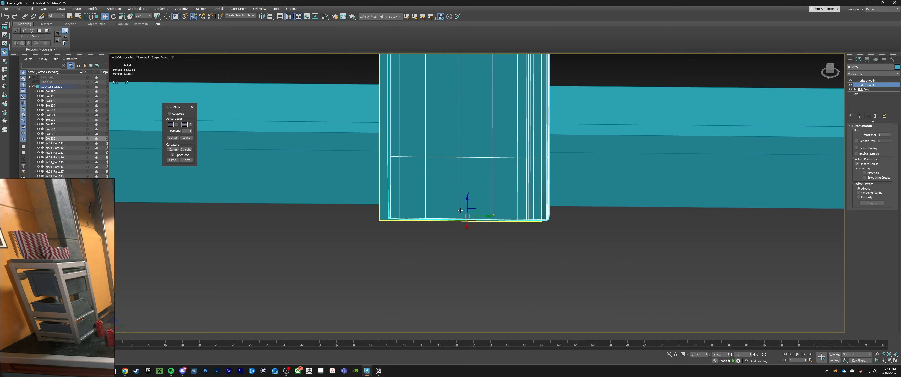
{"action": "scroll", "coordinate": [461, 211], "scroll_direction": "up", "scroll_amount": 2}
{"action": "left_click_drag", "start_coordinate": [486, 217], "coordinate": [475, 218]}
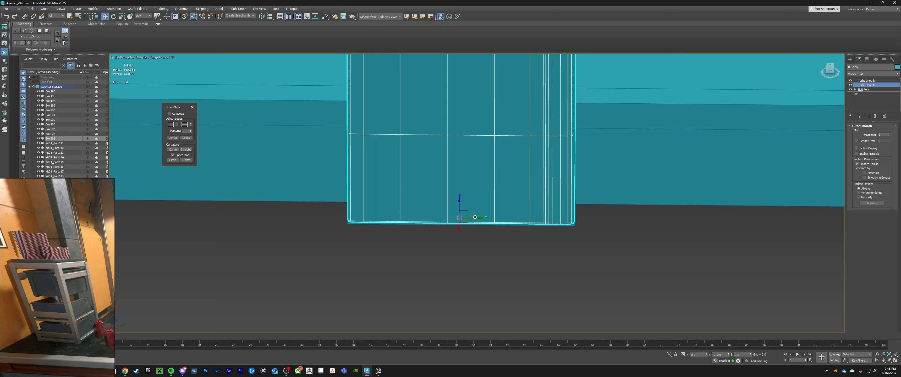
Mirror the smoothed post across the world Y axis without making a clone.
{"action": "scroll", "coordinate": [475, 218], "scroll_direction": "down", "scroll_amount": 8}
{"action": "middle_click_drag", "start_coordinate": [475, 217], "coordinate": [462, 300], "text": "alt"}
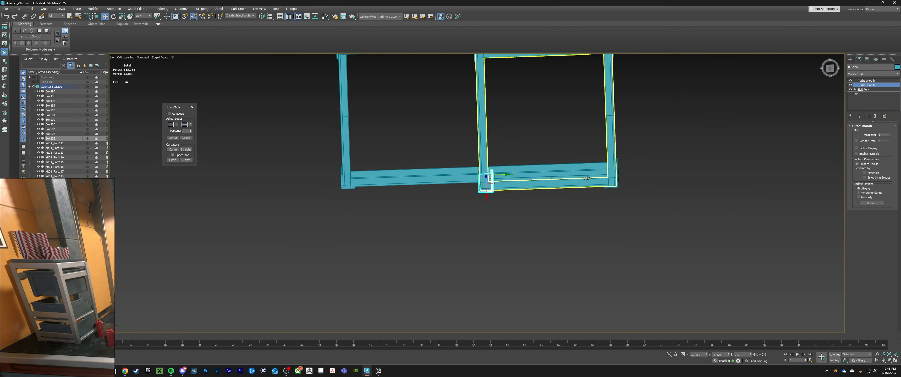
{"action": "middle_click_drag", "start_coordinate": [500, 206], "coordinate": [475, 185], "text": "alt"}
{"action": "scroll", "coordinate": [475, 186], "scroll_direction": "up", "scroll_amount": 2}
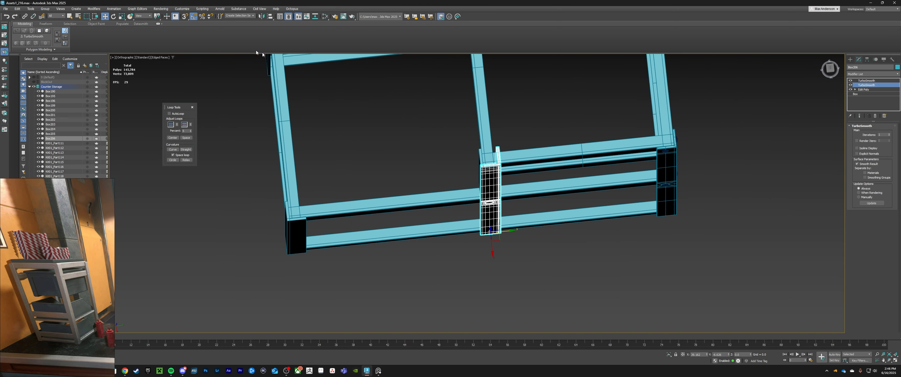
{"action": "left_click", "coordinate": [261, 17]}
{"action": "left_click", "coordinate": [440, 163]}
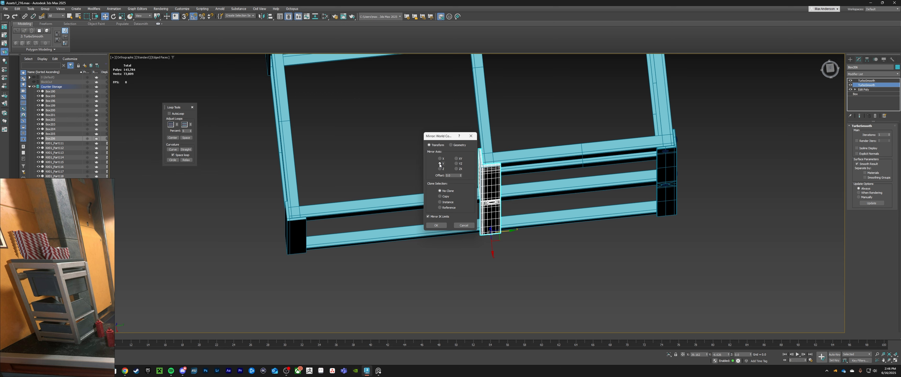
{"action": "left_click", "coordinate": [444, 227]}
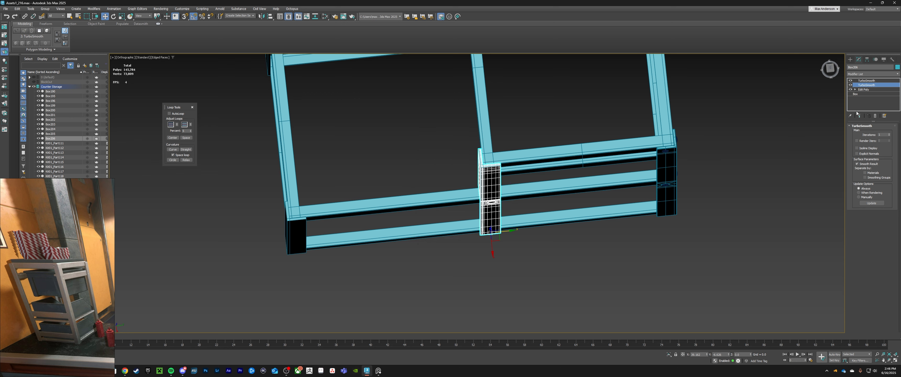
View the frame squarely along the post's length and move the mirrored post along Y to align with the old post's edge.
{"action": "left_click", "coordinate": [831, 69]}
{"action": "middle_click_drag", "start_coordinate": [522, 245], "coordinate": [568, 124]}
{"action": "scroll", "coordinate": [479, 181], "scroll_direction": "up", "scroll_amount": 12}
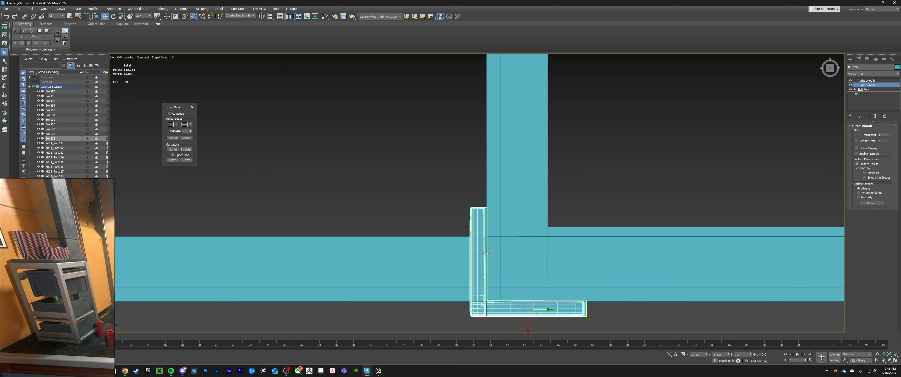
{"action": "left_click", "coordinate": [371, 233]}
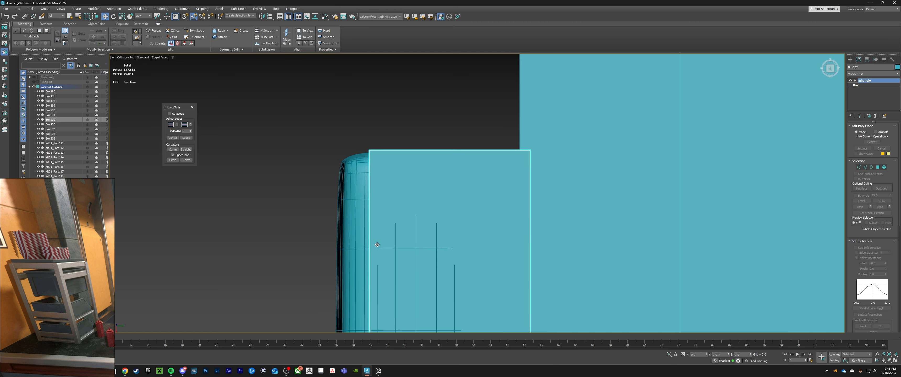
{"action": "left_click", "coordinate": [343, 183]}
{"action": "left_click_drag", "start_coordinate": [346, 184], "coordinate": [371, 184]}
Check the mirrored post's fit at the corner and delete the old box post that overlaps it.
{"action": "scroll", "coordinate": [370, 184], "scroll_direction": "down", "scroll_amount": 9}
{"action": "middle_click_drag", "start_coordinate": [402, 197], "coordinate": [452, 114]}
{"action": "scroll", "coordinate": [456, 203], "scroll_direction": "up", "scroll_amount": 7}
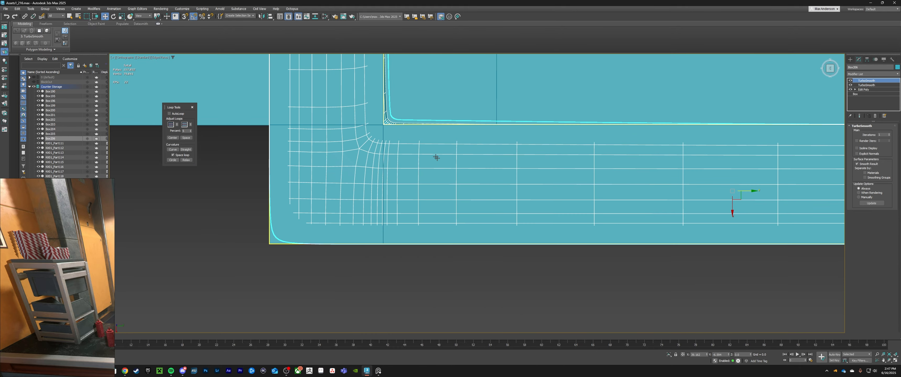
{"action": "scroll", "coordinate": [395, 131], "scroll_direction": "up", "scroll_amount": 5}
{"action": "scroll", "coordinate": [394, 131], "scroll_direction": "down", "scroll_amount": 7}
{"action": "scroll", "coordinate": [394, 130], "scroll_direction": "down", "scroll_amount": 9}
{"action": "middle_click_drag", "start_coordinate": [395, 130], "coordinate": [444, 154]}
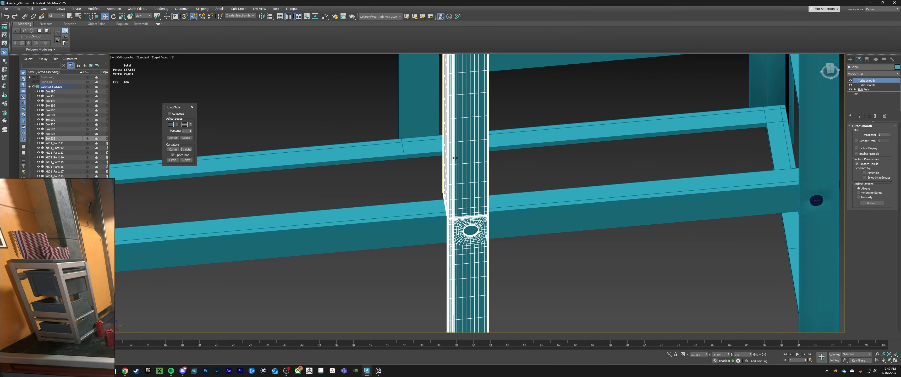
{"action": "scroll", "coordinate": [449, 202], "scroll_direction": "up", "scroll_amount": 6}
{"action": "middle_click_drag", "start_coordinate": [450, 202], "coordinate": [425, 104]}
{"action": "left_click", "coordinate": [547, 254]}
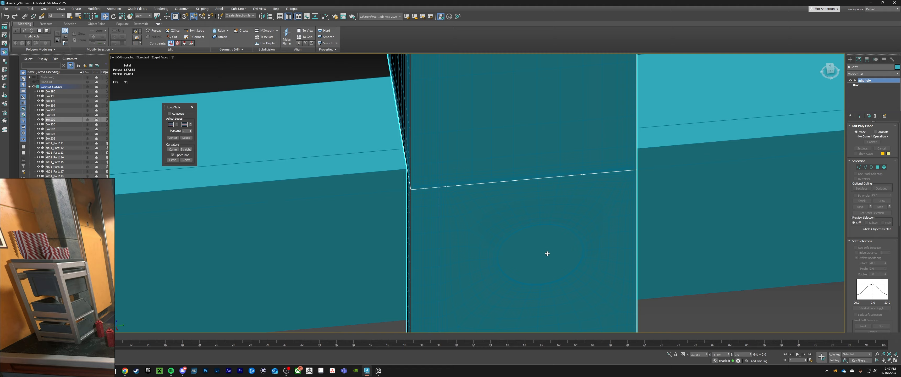
{"action": "key", "text": "Delete"}
Select the two bolt parts on the end post and clone them over to the new middle post.
{"action": "scroll", "coordinate": [548, 253], "scroll_direction": "down", "scroll_amount": 10}
{"action": "middle_click_drag", "start_coordinate": [547, 254], "coordinate": [484, 225]}
{"action": "scroll", "coordinate": [599, 207], "scroll_direction": "up", "scroll_amount": 6}
{"action": "left_click", "coordinate": [637, 229]}
{"action": "scroll", "coordinate": [636, 228], "scroll_direction": "down", "scroll_amount": 3}
{"action": "middle_click_drag", "start_coordinate": [636, 228], "coordinate": [646, 235]}
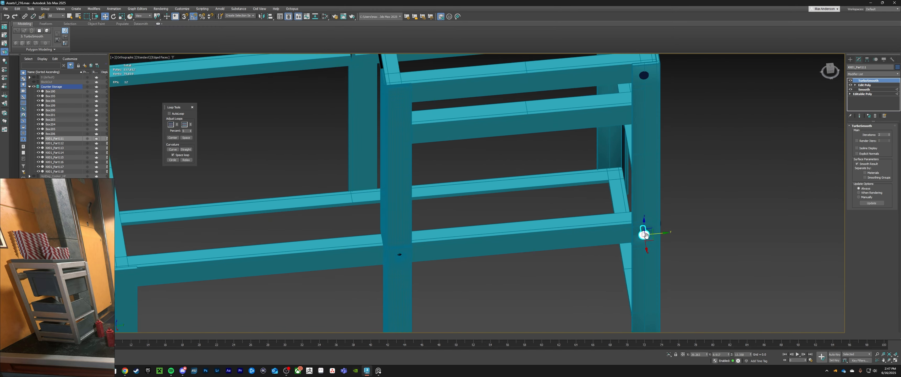
{"action": "scroll", "coordinate": [645, 235], "scroll_direction": "down", "scroll_amount": 5}
{"action": "scroll", "coordinate": [643, 165], "scroll_direction": "up", "scroll_amount": 5}
{"action": "left_click", "coordinate": [652, 172], "text": "ctrl"}
{"action": "middle_click_drag", "start_coordinate": [652, 204], "coordinate": [655, 153]}
{"action": "mouse_move", "coordinate": [667, 198]}
{"action": "left_mouse_down", "text": "shift"}
{"action": "mouse_move", "coordinate": [632, 209]}
{"action": "mouse_move", "coordinate": [423, 227]}
{"action": "left_mouse_up", "text": "shift"}
{"action": "key", "text": "Return"}
Clone the middle post with its bolts to the opposite side of the frame and open the Mirror settings for the copy.
{"action": "scroll", "coordinate": [455, 210], "scroll_direction": "down", "scroll_amount": 5}
{"action": "mouse_move", "coordinate": [454, 209]}
{"action": "middle_mouse_down", "text": "alt"}
{"action": "mouse_move", "coordinate": [490, 177]}
{"action": "mouse_move", "coordinate": [519, 221]}
{"action": "middle_mouse_up", "text": "alt"}
{"action": "left_click", "coordinate": [493, 175], "text": "ctrl"}
{"action": "scroll", "coordinate": [494, 177], "scroll_direction": "down", "scroll_amount": 5}
{"action": "mouse_move", "coordinate": [520, 221]}
{"action": "left_mouse_down", "text": "shift"}
{"action": "mouse_move", "coordinate": [517, 208]}
{"action": "mouse_move", "coordinate": [402, 209]}
{"action": "left_mouse_up", "text": "shift"}
{"action": "key", "text": "Return"}
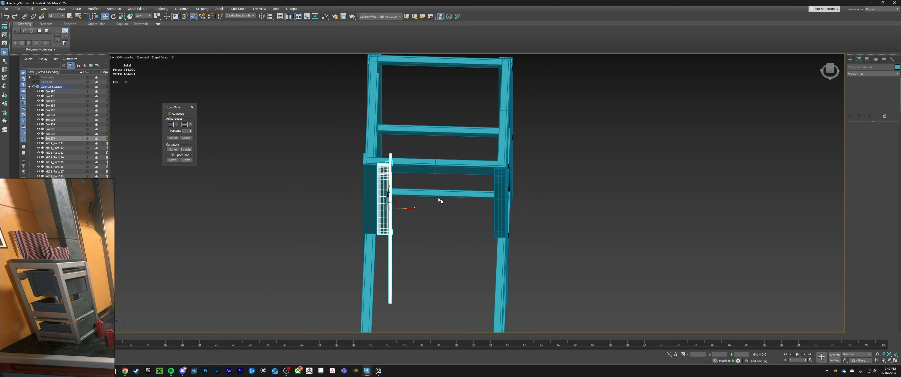
{"action": "left_click", "coordinate": [262, 16]}
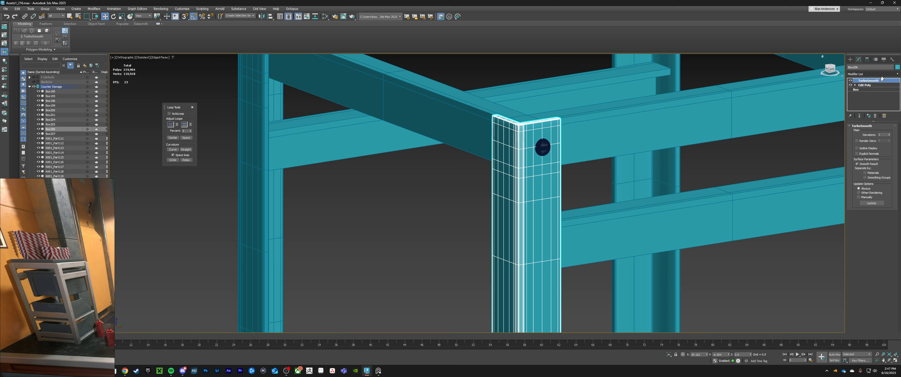
Delete the TurboSmooth modifier from the selected corner post's stack.
{"action": "left_click", "coordinate": [872, 73]}
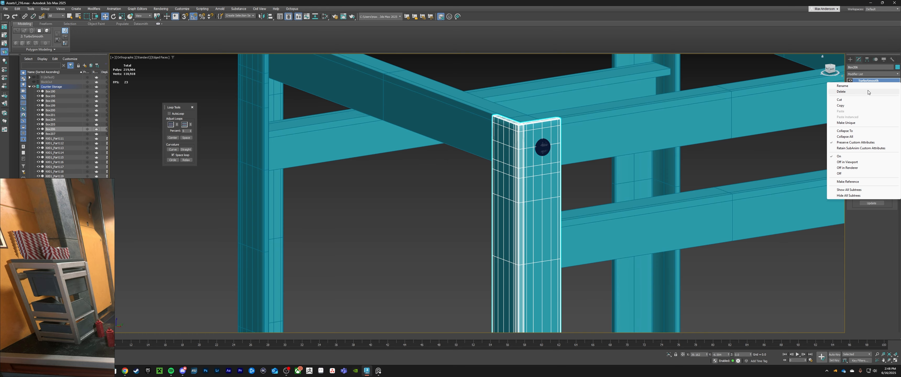
{"action": "key", "text": "ctrl+z"}
{"action": "right_click", "coordinate": [866, 80]}
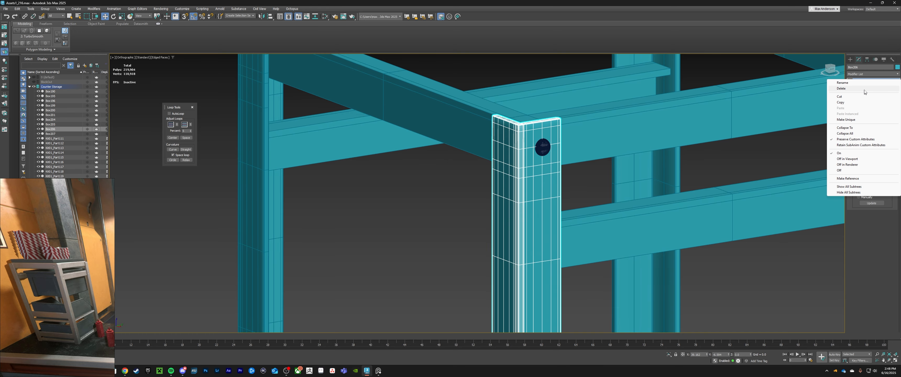
{"action": "left_click", "coordinate": [865, 89]}
{"action": "scroll", "coordinate": [547, 144], "scroll_direction": "down", "scroll_amount": 5}
{"action": "middle_click_drag", "start_coordinate": [547, 144], "coordinate": [523, 139], "text": "alt"}
{"action": "middle_click_drag", "start_coordinate": [523, 172], "coordinate": [520, 124]}
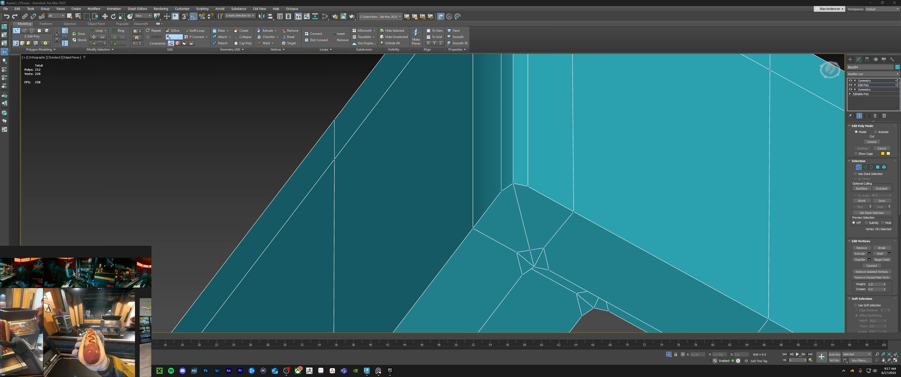
Cut an edge from the outer chamfered corner to the inner corner vertex on the opposite face of the square frame's corner.
{"action": "scroll", "coordinate": [533, 203], "scroll_direction": "up", "scroll_amount": 2}
{"action": "scroll", "coordinate": [511, 234], "scroll_direction": "up", "scroll_amount": 2}
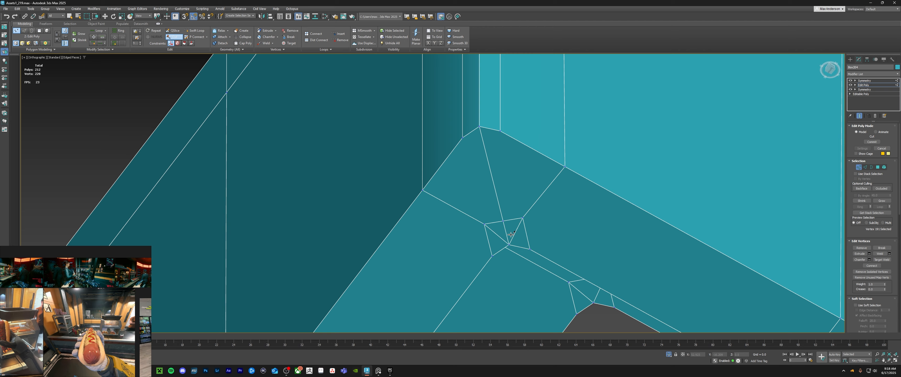
{"action": "scroll", "coordinate": [486, 221], "scroll_direction": "down", "scroll_amount": 2}
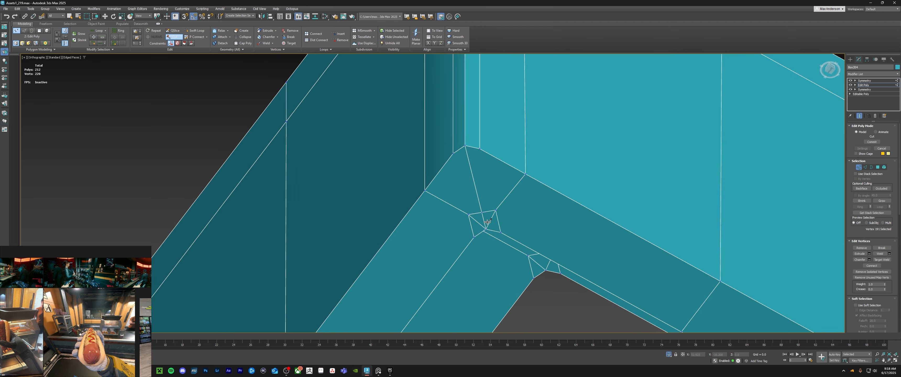
{"action": "scroll", "coordinate": [488, 221], "scroll_direction": "down", "scroll_amount": 3}
{"action": "middle_click_drag", "start_coordinate": [498, 231], "coordinate": [499, 172], "text": "alt"}
{"action": "scroll", "coordinate": [480, 75], "scroll_direction": "up", "scroll_amount": 3}
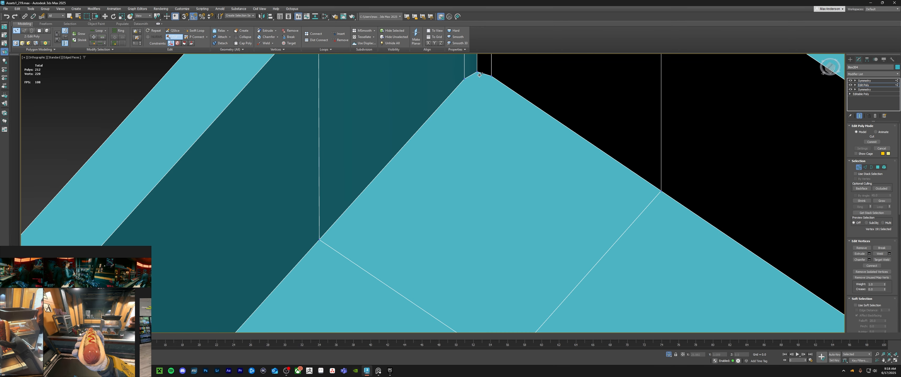
{"action": "left_click", "coordinate": [480, 75]}
{"action": "scroll", "coordinate": [478, 137], "scroll_direction": "down", "scroll_amount": 2}
{"action": "left_click", "coordinate": [499, 308]}
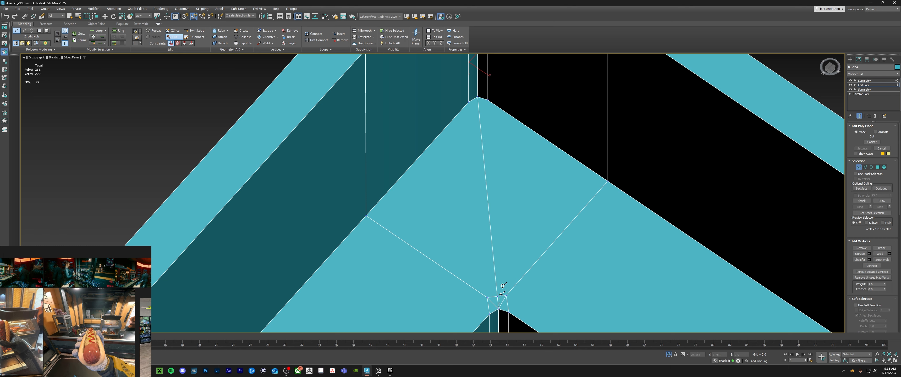
Cut an edge across the frame's corner face between the two side edge-loop vertices and end the Cut tool.
{"action": "scroll", "coordinate": [501, 297], "scroll_direction": "down", "scroll_amount": 5}
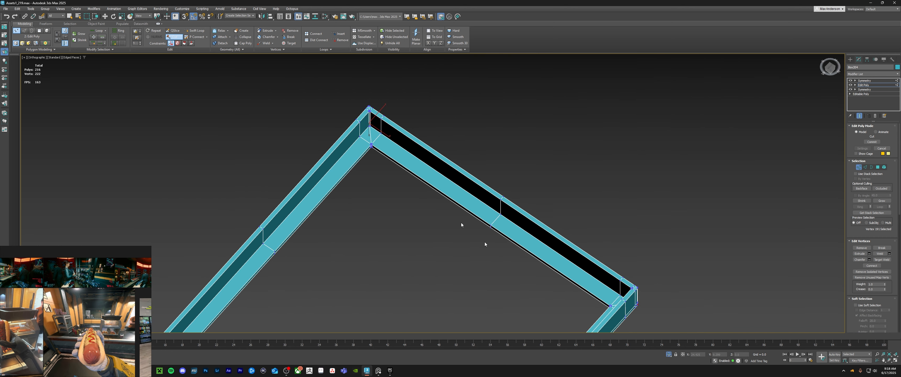
{"action": "middle_click_drag", "start_coordinate": [503, 252], "coordinate": [559, 278]}
{"action": "scroll", "coordinate": [431, 146], "scroll_direction": "up", "scroll_amount": 4}
{"action": "scroll", "coordinate": [406, 216], "scroll_direction": "up", "scroll_amount": 2}
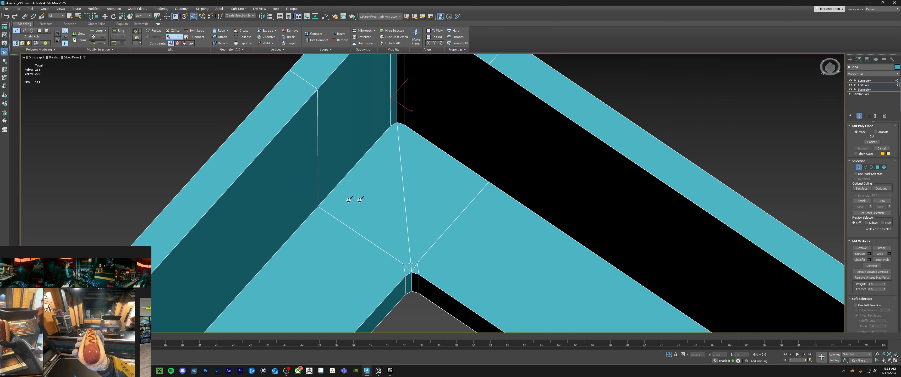
{"action": "left_click", "coordinate": [489, 183]}
{"action": "scroll", "coordinate": [407, 229], "scroll_direction": "up", "scroll_amount": 4}
{"action": "key", "text": "Escape"}
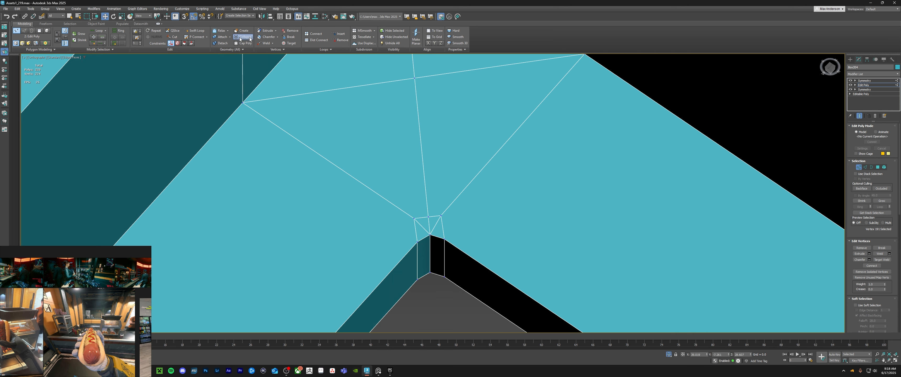
Target-weld the three stray vertices by the frame's inner corner onto the matching vertices of the chamfered edge.
{"action": "left_click", "coordinate": [290, 45]}
{"action": "left_click", "coordinate": [415, 220]}
{"action": "left_click", "coordinate": [428, 218]}
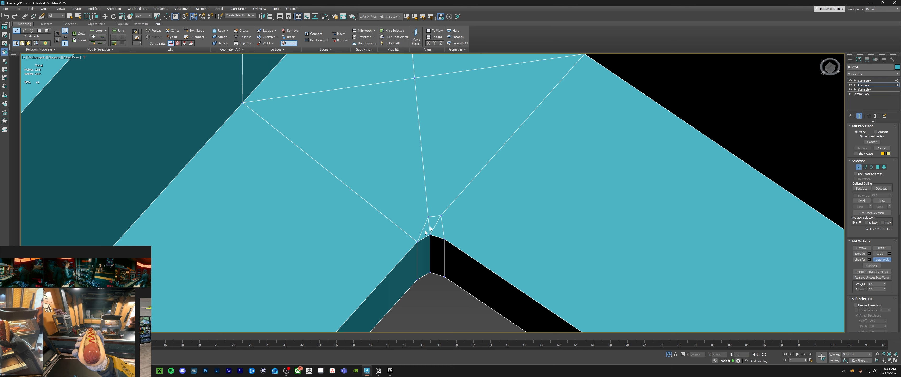
{"action": "left_click", "coordinate": [441, 216]}
{"action": "left_click", "coordinate": [428, 217]}
{"action": "left_click", "coordinate": [428, 218]}
{"action": "left_click", "coordinate": [430, 235]}
Target-weld the three stray vertices on the frame corner's other face to the adjacent chamfer vertices of the inner edge.
{"action": "scroll", "coordinate": [441, 203], "scroll_direction": "down", "scroll_amount": 6}
{"action": "middle_click_drag", "start_coordinate": [442, 203], "coordinate": [359, 180]}
{"action": "scroll", "coordinate": [420, 180], "scroll_direction": "down", "scroll_amount": 4}
{"action": "scroll", "coordinate": [420, 180], "scroll_direction": "up", "scroll_amount": 8}
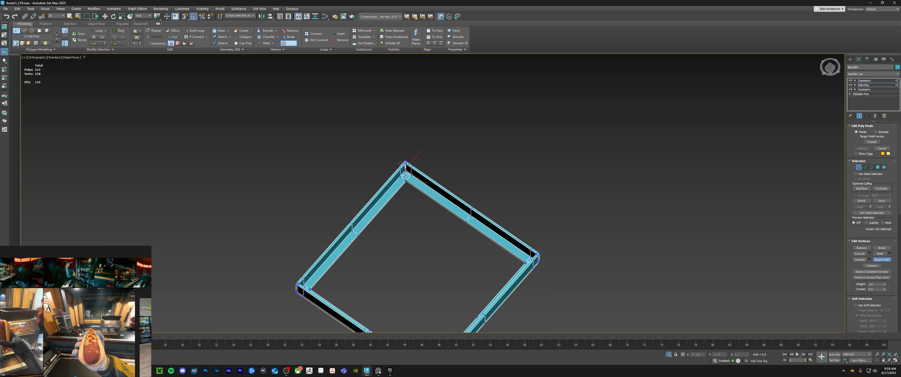
{"action": "left_click", "coordinate": [436, 217]}
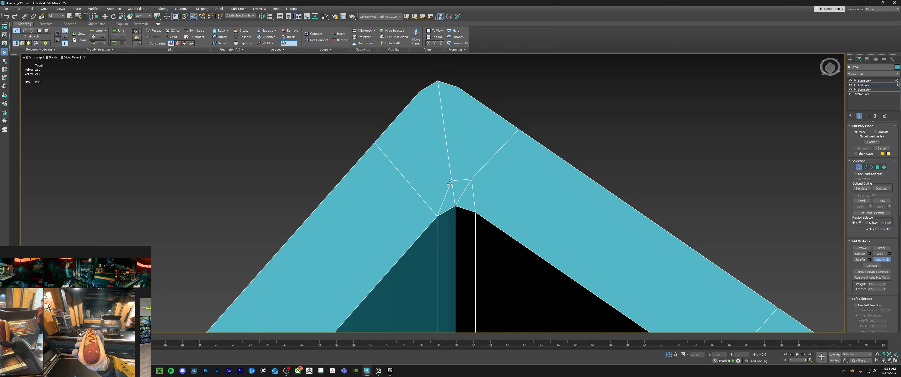
{"action": "left_click", "coordinate": [452, 181]}
{"action": "left_click", "coordinate": [455, 207]}
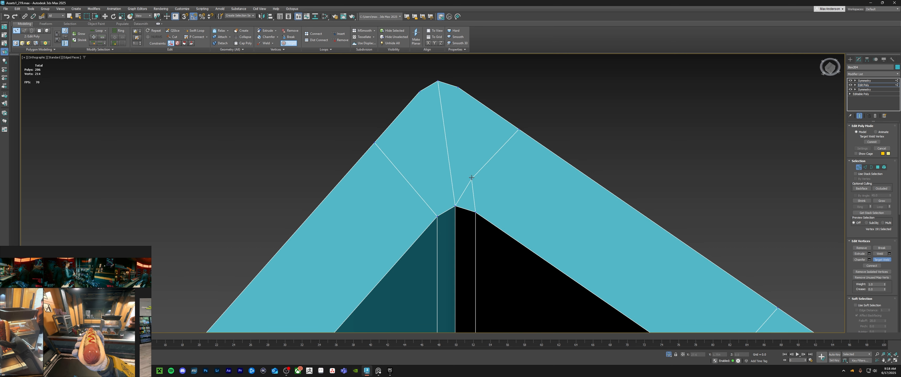
{"action": "left_click", "coordinate": [476, 212]}
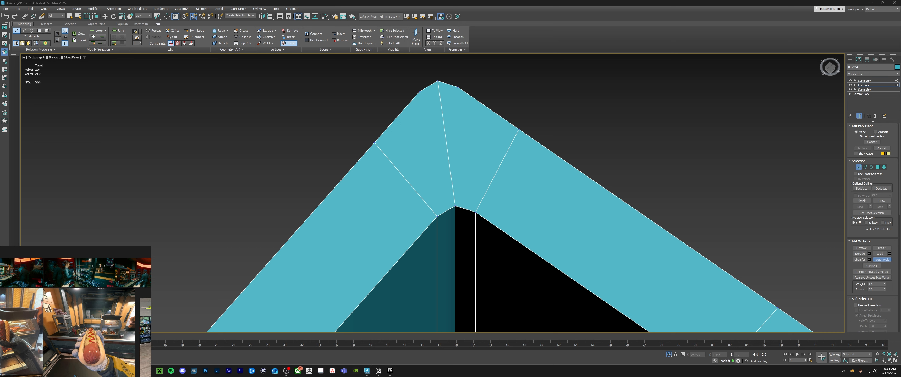
Examine the square frame as a whole to check its rebuilt corners from several angles.
{"action": "scroll", "coordinate": [577, 205], "scroll_direction": "down", "scroll_amount": 5}
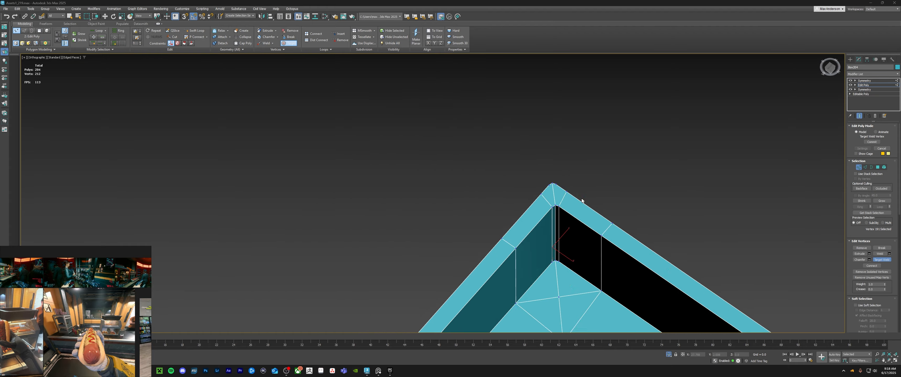
{"action": "middle_click_drag", "start_coordinate": [581, 202], "coordinate": [501, 131]}
{"action": "scroll", "coordinate": [592, 245], "scroll_direction": "down", "scroll_amount": 3}
{"action": "middle_click_drag", "start_coordinate": [602, 252], "coordinate": [475, 188]}
{"action": "scroll", "coordinate": [479, 190], "scroll_direction": "down", "scroll_amount": 2}
{"action": "middle_click_drag", "start_coordinate": [517, 202], "coordinate": [517, 277], "text": "alt"}
{"action": "scroll", "coordinate": [529, 249], "scroll_direction": "down", "scroll_amount": 3}
{"action": "middle_click_drag", "start_coordinate": [517, 276], "coordinate": [510, 268], "text": "alt"}
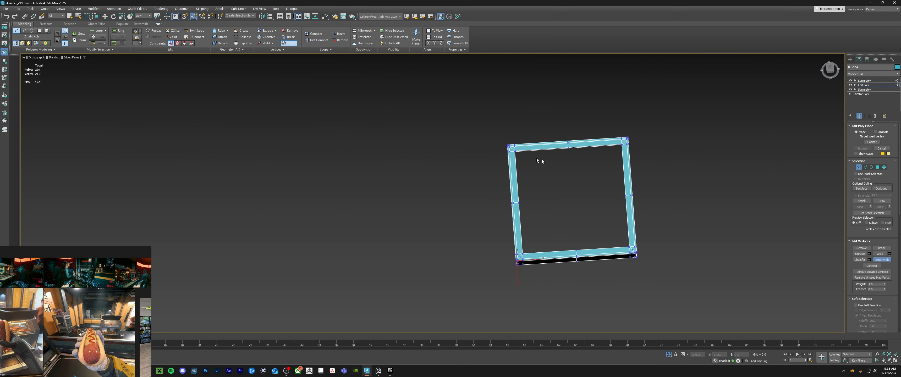
{"action": "scroll", "coordinate": [536, 160], "scroll_direction": "up", "scroll_amount": 2}
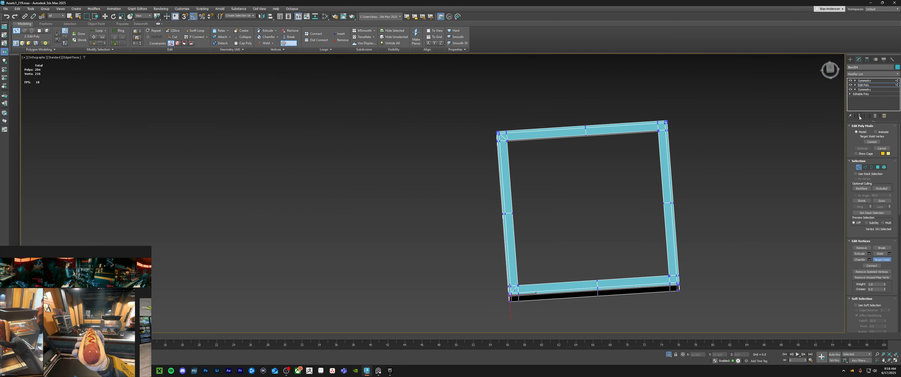
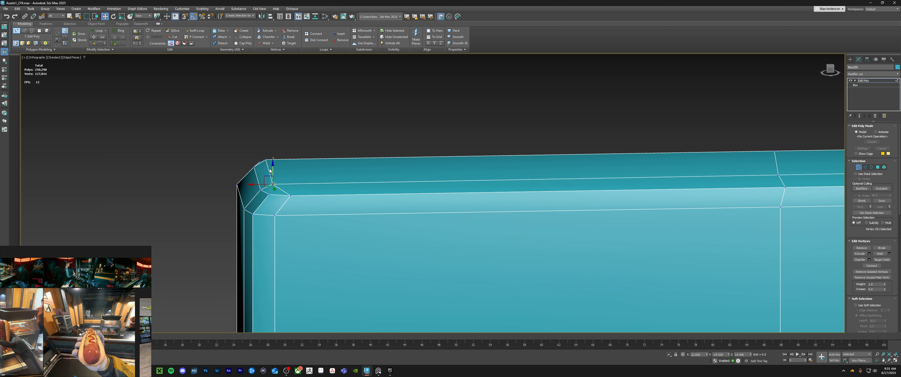
Slide the uneven vertices at both ends of the post's top bevel along its width to tidy the corner chamfers.
{"action": "left_click", "coordinate": [266, 161], "text": "ctrl"}
{"action": "left_click_drag", "start_coordinate": [257, 171], "coordinate": [272, 171]}
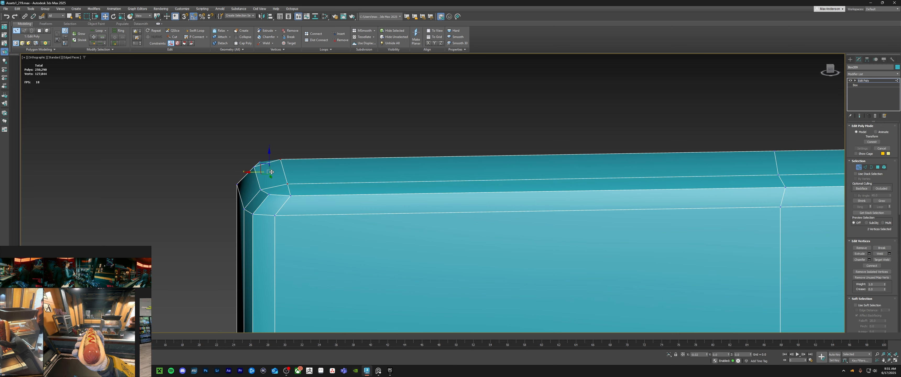
{"action": "left_click", "coordinate": [262, 191]}
{"action": "middle_click_drag", "start_coordinate": [269, 194], "coordinate": [366, 184], "text": "alt"}
{"action": "left_click_drag", "start_coordinate": [303, 179], "coordinate": [264, 191]}
{"action": "left_click", "coordinate": [234, 199]}
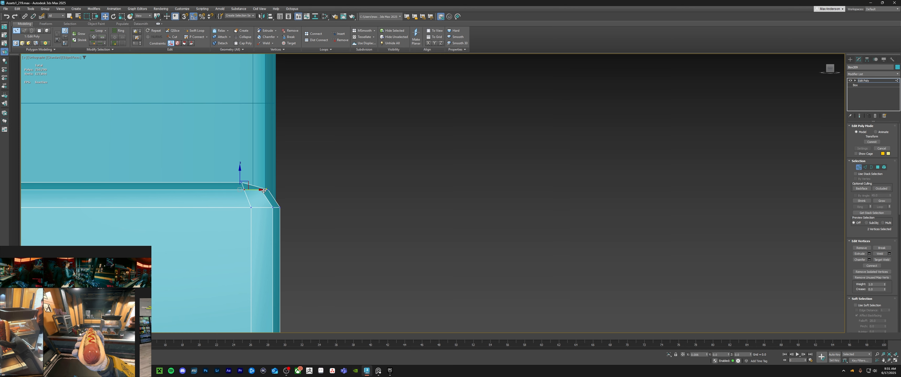
Scale the middle edge loop's vertices at the post's top bevel along the width until they line up vertically.
{"action": "scroll", "coordinate": [265, 190], "scroll_direction": "down", "scroll_amount": 3}
{"action": "middle_click_drag", "start_coordinate": [265, 192], "coordinate": [652, 196]}
{"action": "scroll", "coordinate": [392, 197], "scroll_direction": "up", "scroll_amount": 2}
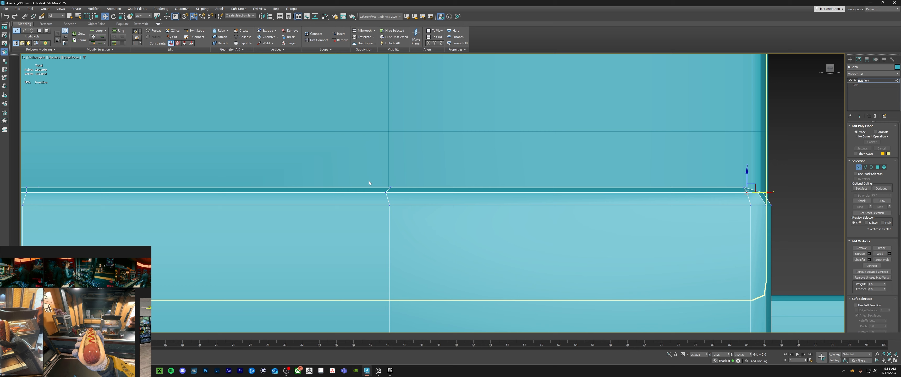
{"action": "left_click_drag", "start_coordinate": [407, 221], "coordinate": [407, 221]}
{"action": "key", "text": "r"}
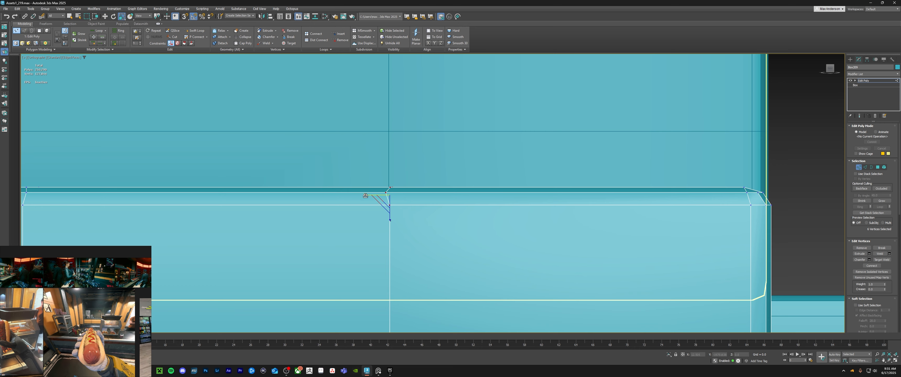
{"action": "left_click_drag", "start_coordinate": [366, 195], "coordinate": [421, 212]}
{"action": "scroll", "coordinate": [623, 223], "scroll_direction": "down", "scroll_amount": 3}
{"action": "scroll", "coordinate": [516, 215], "scroll_direction": "up", "scroll_amount": 3}
{"action": "middle_click_drag", "start_coordinate": [420, 212], "coordinate": [428, 266], "text": "alt"}
Move the inner vertex at the end of the post's L-shaped top face slightly outward to straighten its edge.
{"action": "key", "text": "w"}
{"action": "left_click", "coordinate": [392, 191]}
{"action": "scroll", "coordinate": [413, 187], "scroll_direction": "down", "scroll_amount": 4}
{"action": "scroll", "coordinate": [412, 173], "scroll_direction": "up", "scroll_amount": 3}
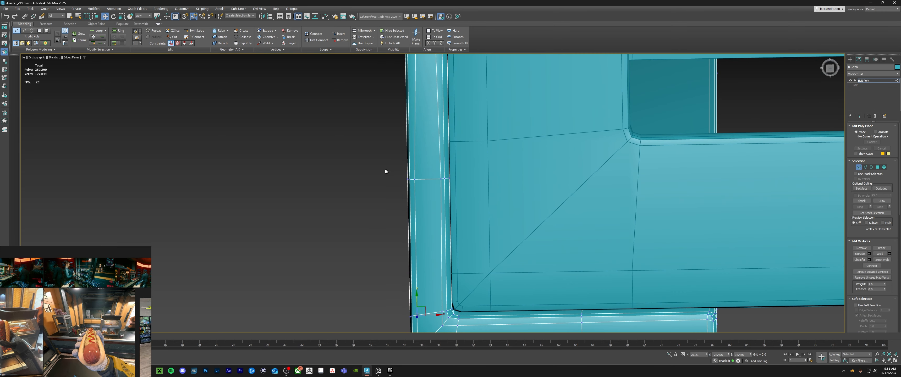
{"action": "scroll", "coordinate": [386, 170], "scroll_direction": "down", "scroll_amount": 1}
{"action": "middle_click_drag", "start_coordinate": [387, 168], "coordinate": [403, 214]}
{"action": "scroll", "coordinate": [424, 136], "scroll_direction": "up", "scroll_amount": 5}
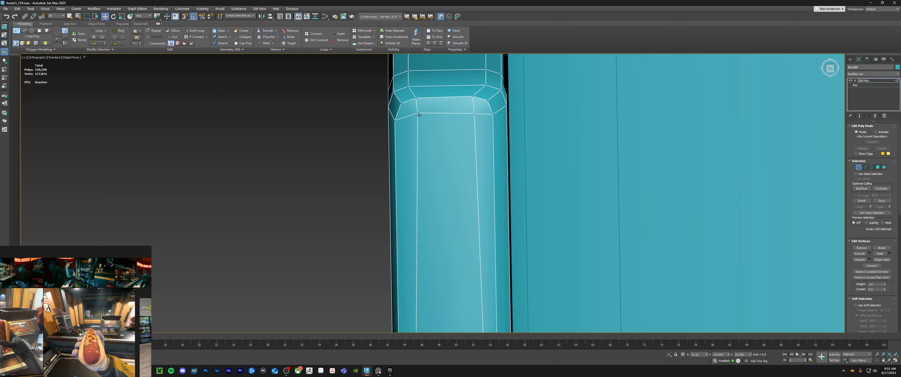
{"action": "left_click", "coordinate": [417, 114]}
{"action": "left_click_drag", "start_coordinate": [426, 109], "coordinate": [421, 112]}
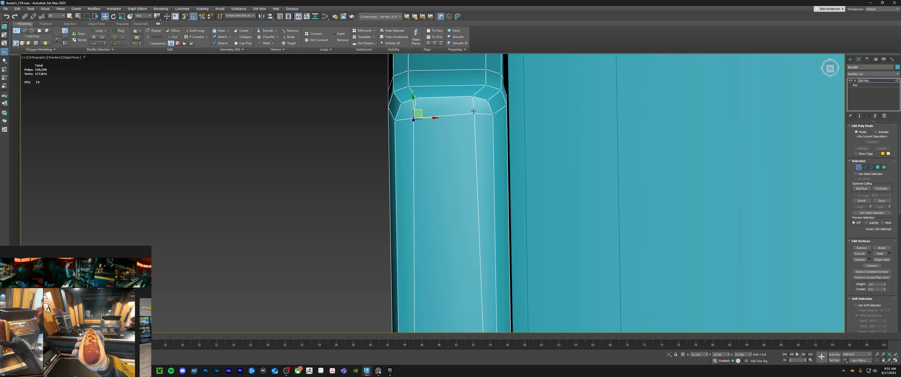
{"action": "left_click", "coordinate": [474, 116]}
{"action": "scroll", "coordinate": [458, 250], "scroll_direction": "down", "scroll_amount": 5}
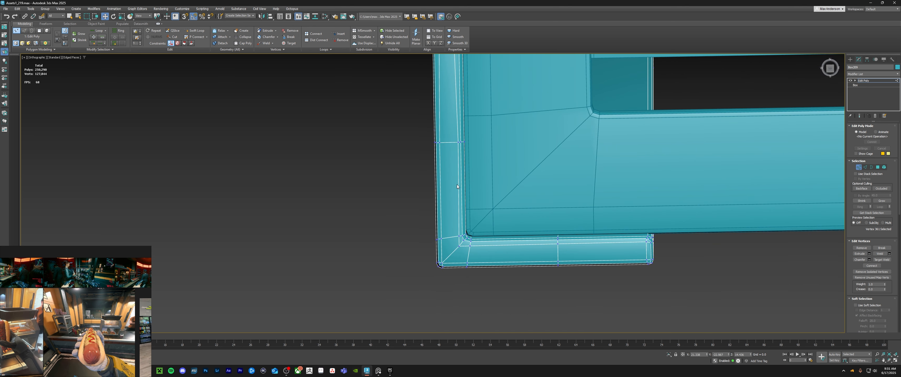
Nudge the inner edge-loop vertices at the middle of the L-shaped top's leg and at its inner corner slightly outward.
{"action": "left_click", "coordinate": [458, 139]}
{"action": "scroll", "coordinate": [458, 140], "scroll_direction": "up", "scroll_amount": 5}
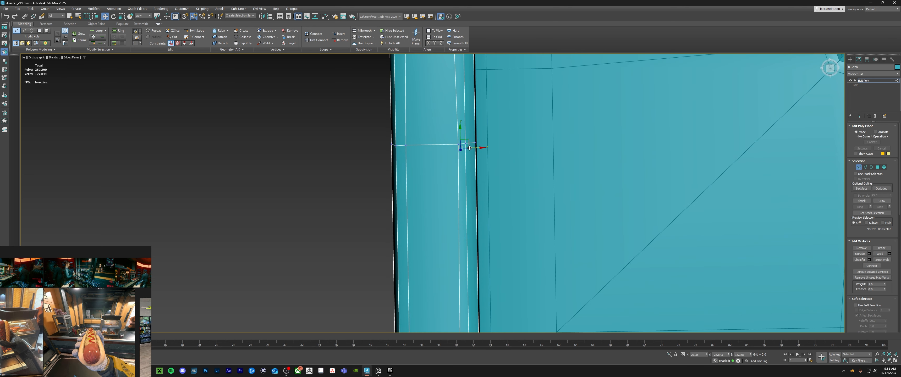
{"action": "left_click_drag", "start_coordinate": [467, 144], "coordinate": [466, 144]}
{"action": "scroll", "coordinate": [470, 76], "scroll_direction": "down", "scroll_amount": 4}
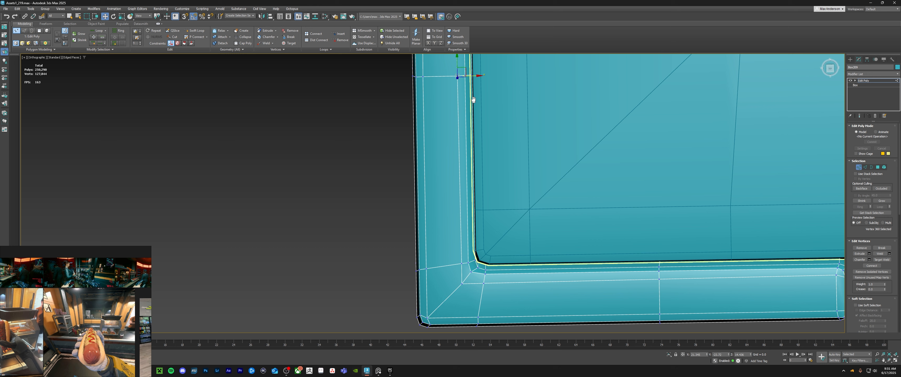
{"action": "left_click", "coordinate": [470, 256]}
{"action": "left_click", "coordinate": [463, 276], "text": "ctrl"}
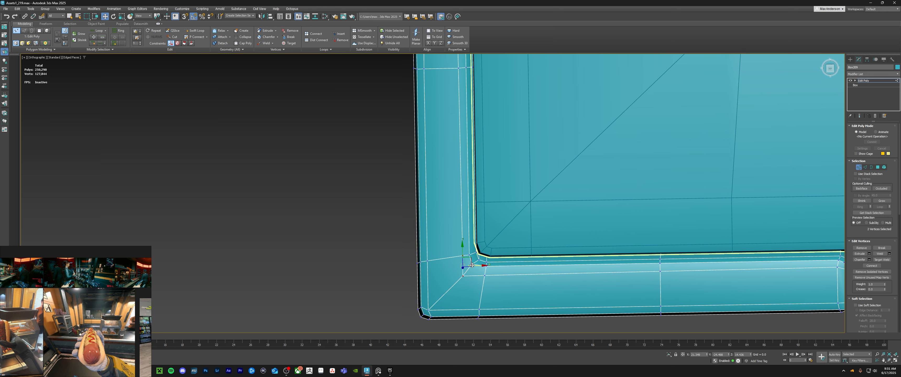
{"action": "left_click_drag", "start_coordinate": [470, 259], "coordinate": [468, 259]}
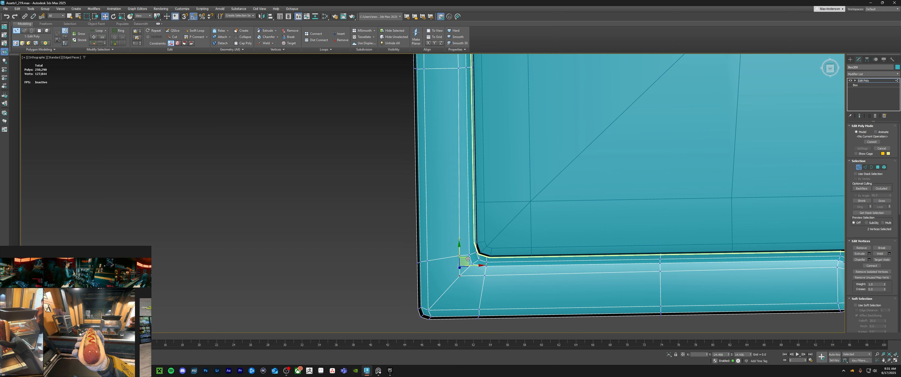
{"action": "left_click", "coordinate": [459, 68]}
{"action": "left_click_drag", "start_coordinate": [468, 67], "coordinate": [467, 67]}
Even out the vertices around the L-shaped top's inner corner and center the middle vertex on the corner's diagonal.
{"action": "middle_click_drag", "start_coordinate": [467, 210], "coordinate": [496, 252], "text": "alt"}
{"action": "scroll", "coordinate": [478, 258], "scroll_direction": "up", "scroll_amount": 8}
{"action": "left_click", "coordinate": [478, 251]}
{"action": "left_click_drag", "start_coordinate": [478, 259], "coordinate": [506, 275]}
{"action": "left_click", "coordinate": [504, 259]}
{"action": "left_click", "coordinate": [476, 248]}
{"action": "left_click", "coordinate": [505, 263]}
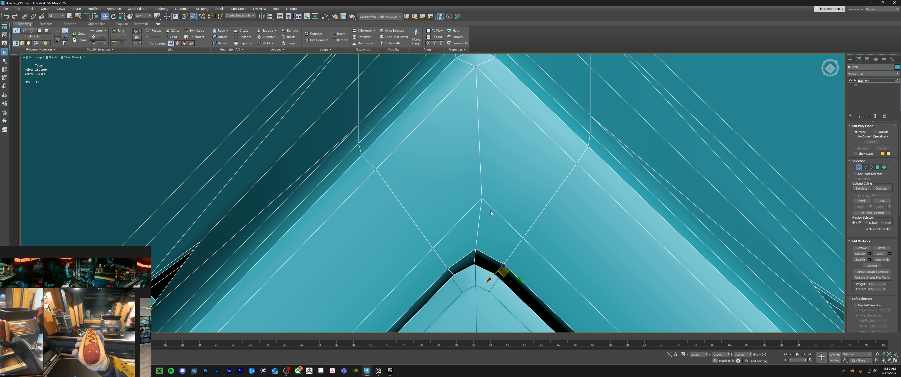
{"action": "left_click", "coordinate": [482, 199]}
{"action": "left_click_drag", "start_coordinate": [483, 209], "coordinate": [475, 219]}
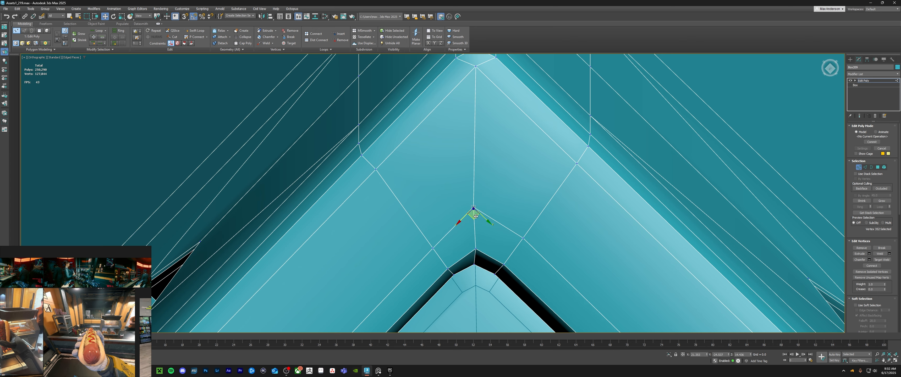
Scale the side-edge vertices of the two horizontal edge loops by the post's bolt hole vertically so each loop runs level.
{"action": "scroll", "coordinate": [505, 192], "scroll_direction": "down", "scroll_amount": 5}
{"action": "middle_click_drag", "start_coordinate": [505, 192], "coordinate": [442, 161]}
{"action": "scroll", "coordinate": [442, 161], "scroll_direction": "down", "scroll_amount": 4}
{"action": "middle_click_drag", "start_coordinate": [487, 185], "coordinate": [514, 168]}
{"action": "scroll", "coordinate": [514, 168], "scroll_direction": "up", "scroll_amount": 5}
{"action": "left_click_drag", "start_coordinate": [504, 154], "coordinate": [532, 175]}
{"action": "key", "text": "r"}
{"action": "left_click_drag", "start_coordinate": [497, 167], "coordinate": [517, 146]}
{"action": "key", "text": "ctrl+z"}
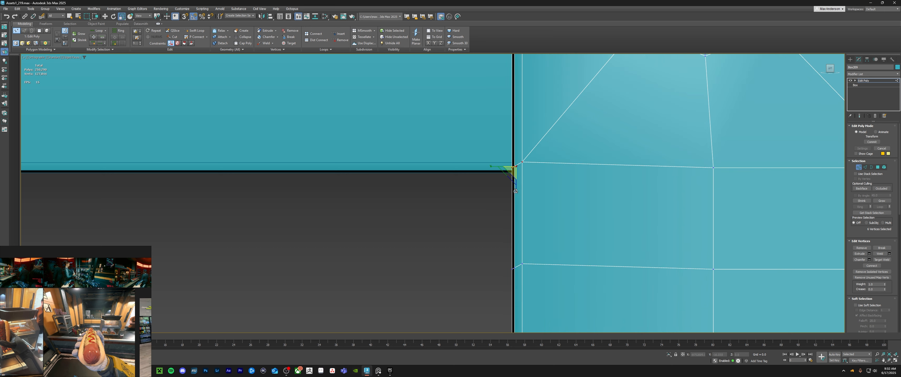
{"action": "left_click_drag", "start_coordinate": [516, 189], "coordinate": [517, 297]}
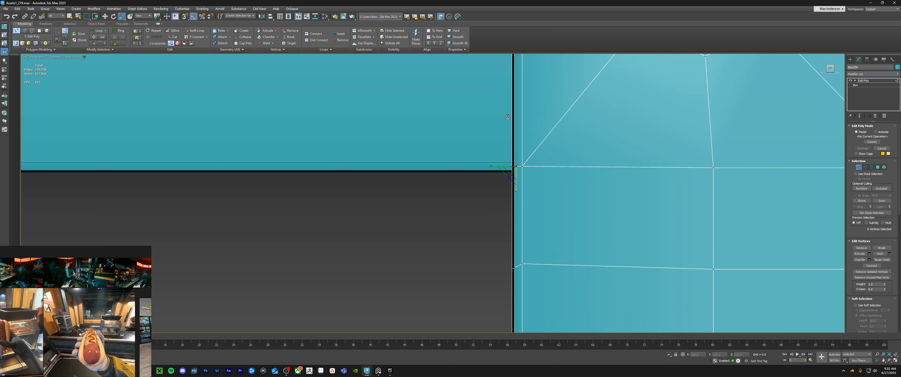
{"action": "left_click_drag", "start_coordinate": [473, 254], "coordinate": [512, 366]}
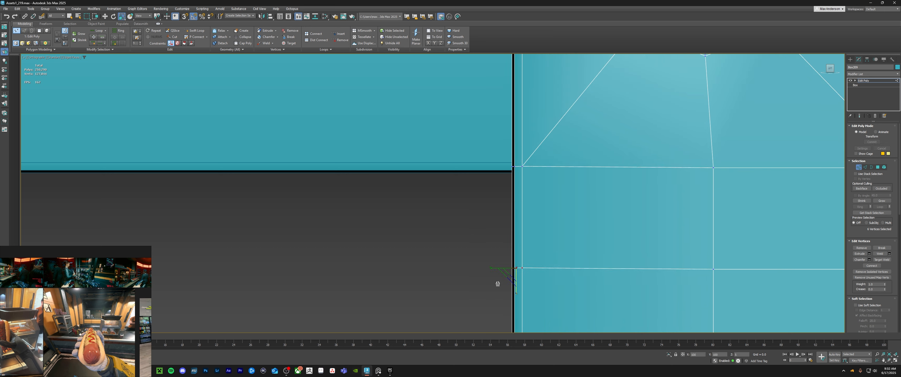
{"action": "left_click_drag", "start_coordinate": [421, 155], "coordinate": [421, 156]}
Inspect the post's bolt-hole end and its fit against the cart's rails from several angles.
{"action": "scroll", "coordinate": [525, 168], "scroll_direction": "down", "scroll_amount": 7}
{"action": "middle_click_drag", "start_coordinate": [526, 168], "coordinate": [503, 244]}
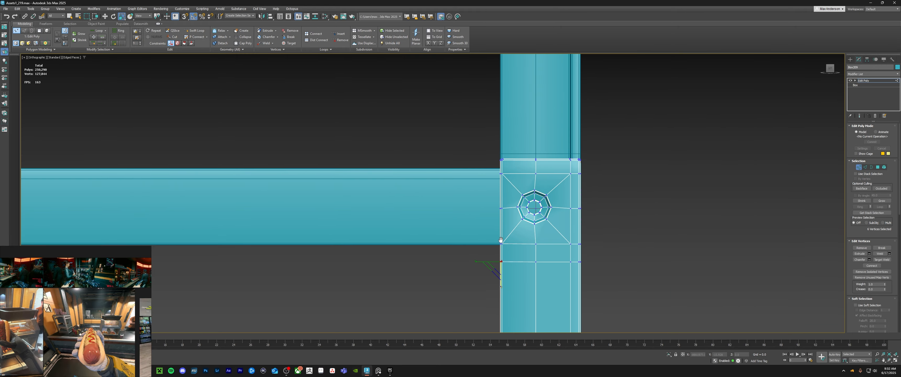
{"action": "scroll", "coordinate": [508, 165], "scroll_direction": "up", "scroll_amount": 5}
{"action": "scroll", "coordinate": [581, 195], "scroll_direction": "down", "scroll_amount": 6}
{"action": "middle_click_drag", "start_coordinate": [581, 195], "coordinate": [520, 198], "text": "alt"}
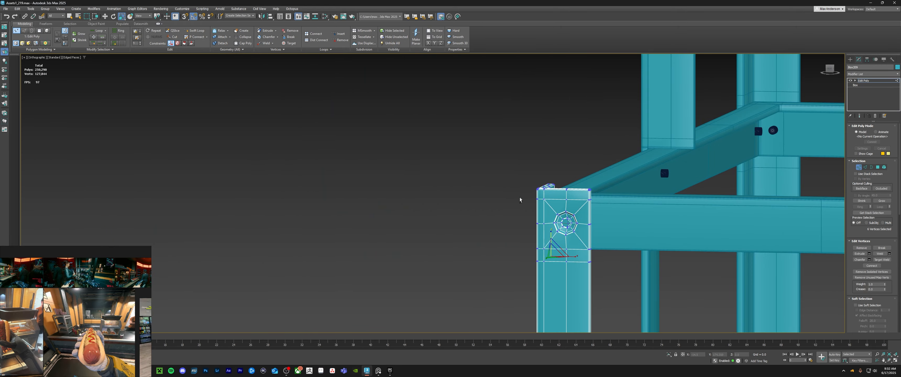
{"action": "scroll", "coordinate": [592, 240], "scroll_direction": "up", "scroll_amount": 10}
{"action": "scroll", "coordinate": [592, 240], "scroll_direction": "down", "scroll_amount": 10}
{"action": "middle_click_drag", "start_coordinate": [598, 246], "coordinate": [630, 270]}
{"action": "scroll", "coordinate": [637, 280], "scroll_direction": "down", "scroll_amount": 8}
{"action": "middle_click_drag", "start_coordinate": [539, 239], "coordinate": [455, 231], "text": "alt"}
{"action": "scroll", "coordinate": [525, 224], "scroll_direction": "up", "scroll_amount": 10}
Select the whole top row of vertices on the post and raise it slightly.
{"action": "key", "text": "1"}
{"action": "key", "text": "1"}
{"action": "left_click", "coordinate": [516, 97]}
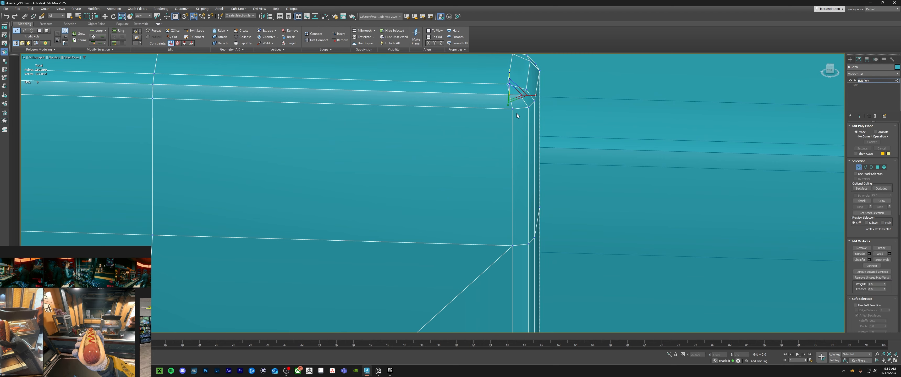
{"action": "middle_click_drag", "start_coordinate": [517, 114], "coordinate": [696, 115], "text": "alt"}
{"action": "scroll", "coordinate": [627, 137], "scroll_direction": "down", "scroll_amount": 6}
{"action": "scroll", "coordinate": [625, 125], "scroll_direction": "up", "scroll_amount": 3}
{"action": "left_click", "coordinate": [735, 124]}
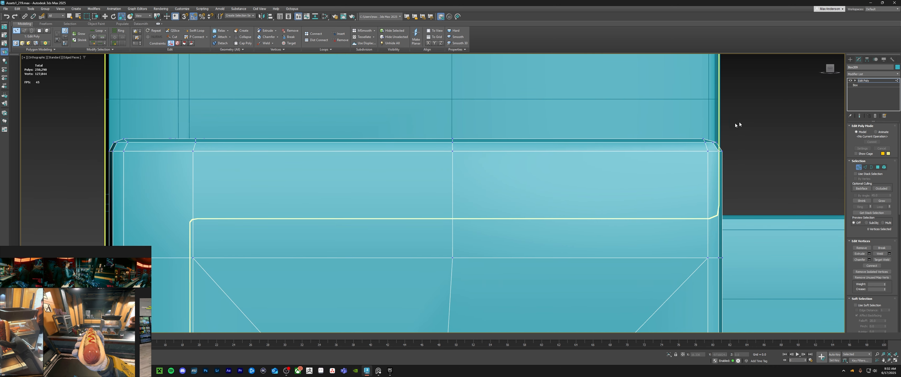
{"action": "left_click_drag", "start_coordinate": [749, 95], "coordinate": [324, 139]}
{"action": "left_click_drag", "start_coordinate": [85, 142], "coordinate": [87, 140]}
{"action": "key", "text": "w"}
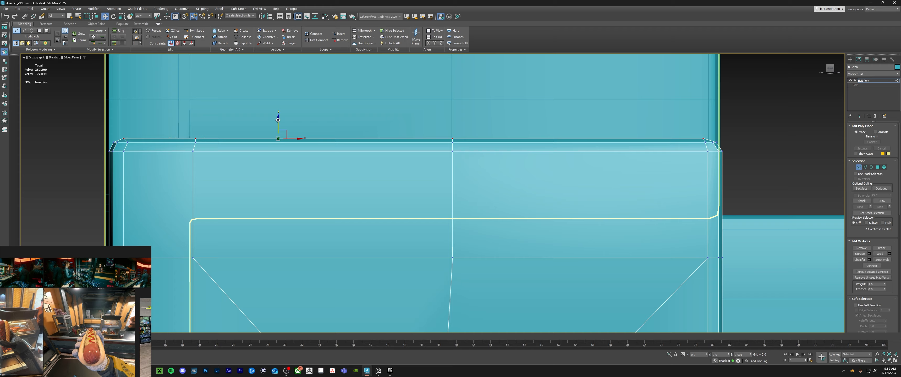
{"action": "left_click_drag", "start_coordinate": [280, 122], "coordinate": [279, 118]}
Shift the outer corner vertex of the post's top edge inward along the width to line up with the bevel edge.
{"action": "scroll", "coordinate": [131, 129], "scroll_direction": "up", "scroll_amount": 4}
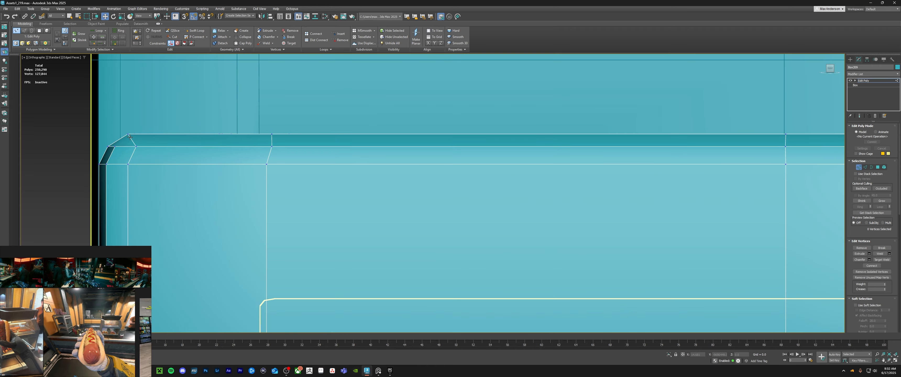
{"action": "left_click", "coordinate": [128, 134]}
{"action": "left_click_drag", "start_coordinate": [149, 133], "coordinate": [152, 133]}
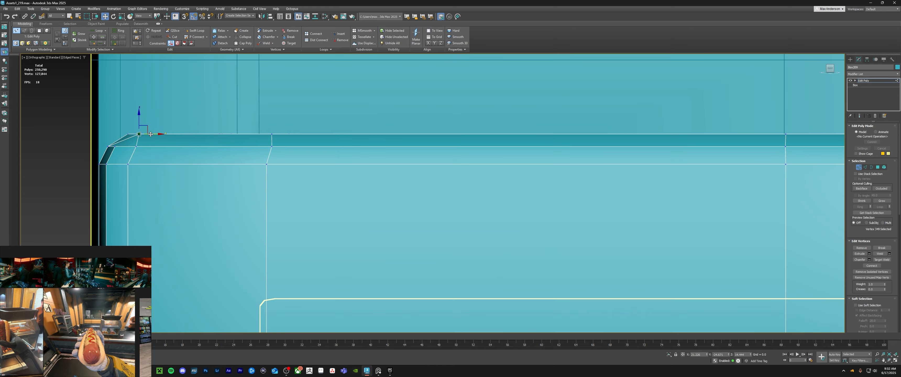
Move the inner-corner vertex on the post's L-shaped top onto the straight diagonal of the corner.
{"action": "middle_click_drag", "start_coordinate": [140, 133], "coordinate": [342, 136], "text": "alt"}
{"action": "middle_click_drag", "start_coordinate": [245, 128], "coordinate": [245, 210], "text": "alt"}
{"action": "left_click", "coordinate": [221, 129]}
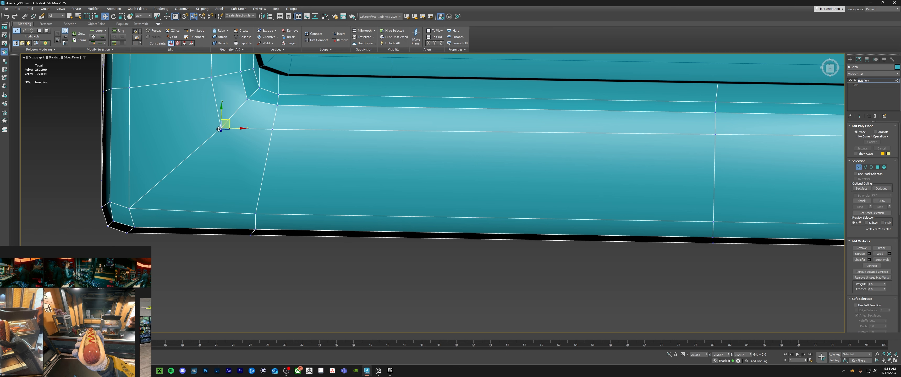
{"action": "left_click_drag", "start_coordinate": [229, 122], "coordinate": [221, 121]}
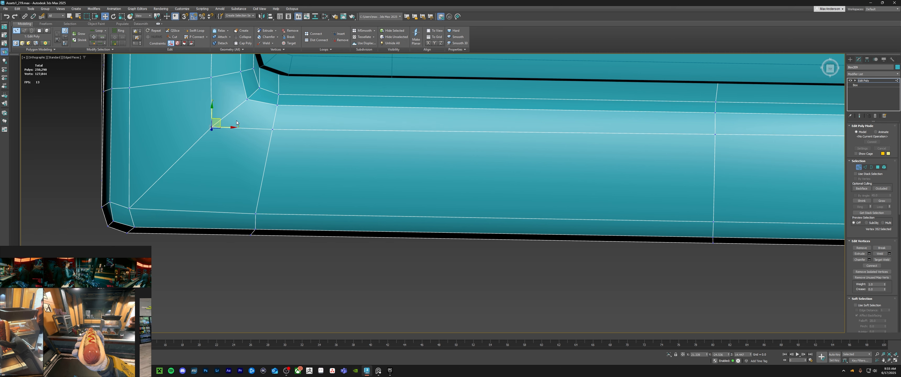
Reposition the displaced upper vertices of the bolt hole's inner ring to restore its octagonal outline.
{"action": "scroll", "coordinate": [241, 198], "scroll_direction": "down", "scroll_amount": 6}
{"action": "middle_click_drag", "start_coordinate": [253, 193], "coordinate": [259, 188], "text": "alt"}
{"action": "middle_click_drag", "start_coordinate": [443, 130], "coordinate": [442, 215]}
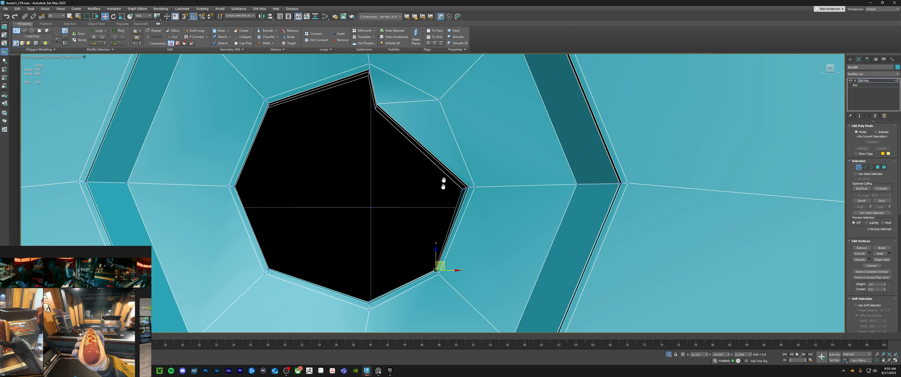
{"action": "left_click_drag", "start_coordinate": [359, 159], "coordinate": [444, 136]}
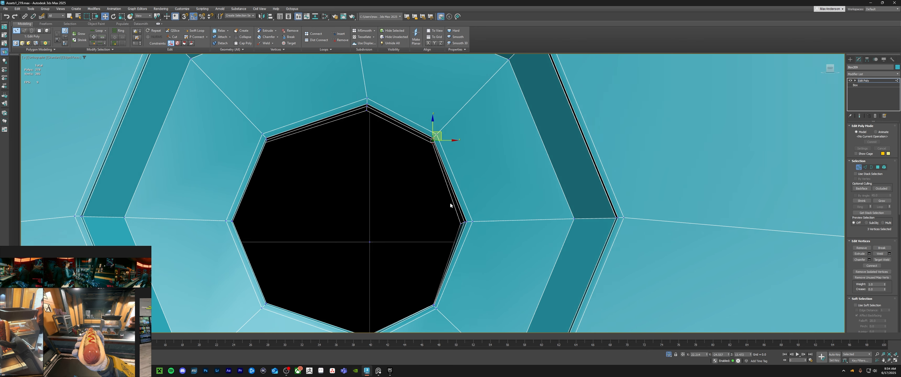
Shift the top and bottom vertices of the bolt hole's inner ring sideways to line them up with the outer octagon's centre.
{"action": "scroll", "coordinate": [449, 204], "scroll_direction": "down", "scroll_amount": 2}
{"action": "scroll", "coordinate": [449, 208], "scroll_direction": "down", "scroll_amount": 3}
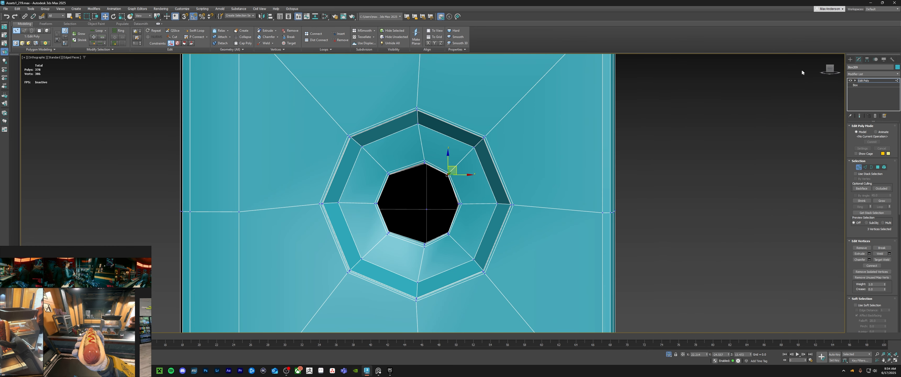
{"action": "left_click", "coordinate": [831, 70]}
{"action": "scroll", "coordinate": [647, 115], "scroll_direction": "down", "scroll_amount": 3}
{"action": "scroll", "coordinate": [580, 159], "scroll_direction": "up", "scroll_amount": 6}
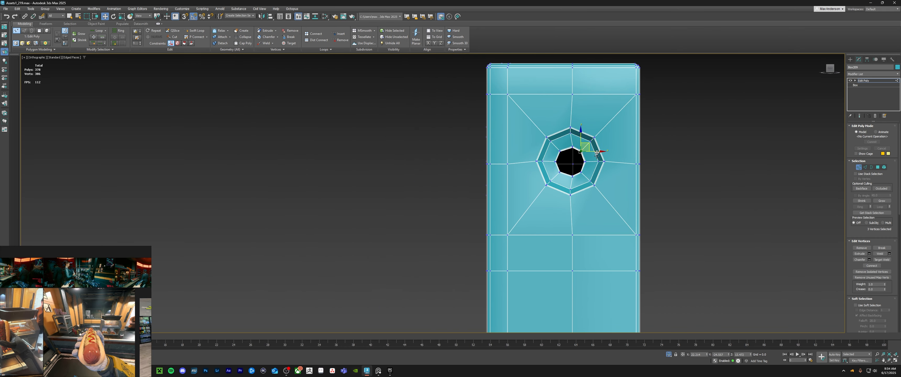
{"action": "middle_click_drag", "start_coordinate": [539, 182], "coordinate": [522, 188]}
{"action": "left_click_drag", "start_coordinate": [507, 181], "coordinate": [524, 163]}
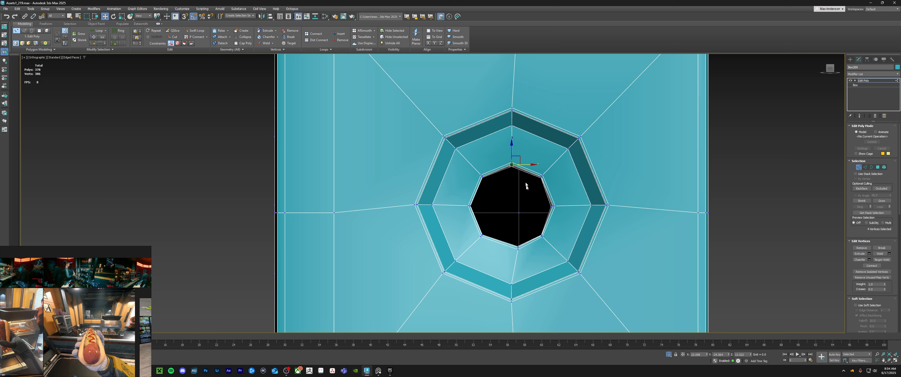
{"action": "left_click", "coordinate": [533, 204]}
{"action": "mouse_move", "coordinate": [538, 240]}
{"action": "left_mouse_down"}
{"action": "mouse_move", "coordinate": [525, 259]}
{"action": "mouse_move", "coordinate": [531, 247]}
{"action": "left_mouse_up"}
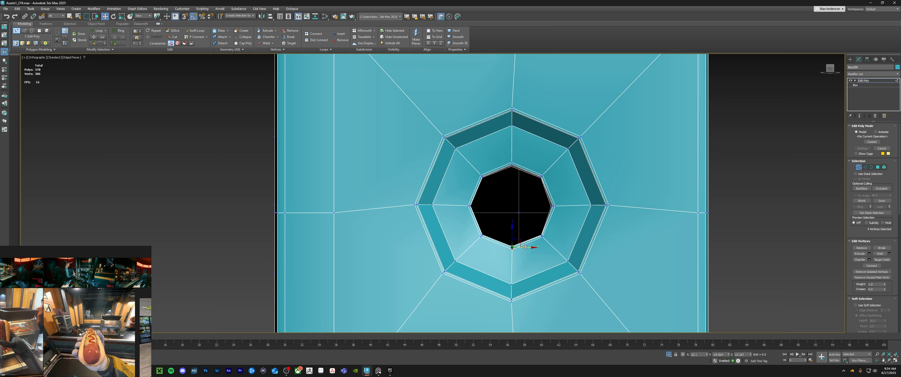
Adjust the side vertices of the bolt hole's inner ring to even out the octagon.
{"action": "left_click_drag", "start_coordinate": [560, 215], "coordinate": [560, 215]}
{"action": "scroll", "coordinate": [554, 205], "scroll_direction": "up", "scroll_amount": 10}
{"action": "left_click_drag", "start_coordinate": [500, 211], "coordinate": [586, 214]}
{"action": "key", "text": "r"}
{"action": "scroll", "coordinate": [567, 212], "scroll_direction": "down", "scroll_amount": 5}
{"action": "key", "text": "w"}
{"action": "middle_click_drag", "start_coordinate": [539, 159], "coordinate": [509, 265]}
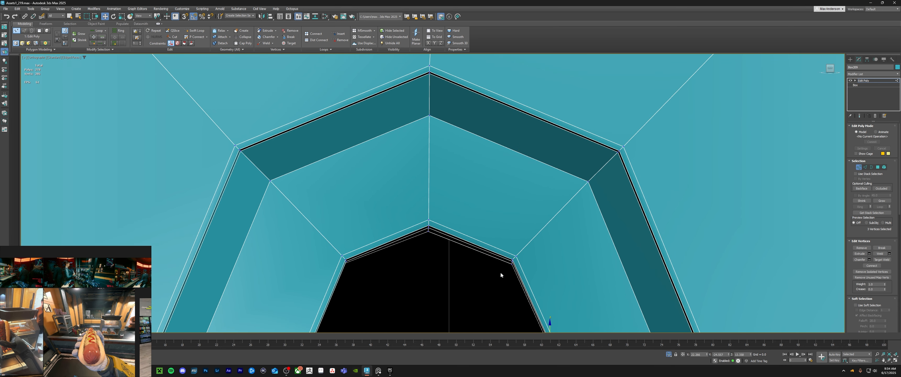
Nudge the top and upper diagonal vertices of the hole's inner ring so its edges run parallel to the surrounding ring.
{"action": "scroll", "coordinate": [507, 270], "scroll_direction": "up", "scroll_amount": 3}
{"action": "left_click_drag", "start_coordinate": [503, 274], "coordinate": [529, 254]}
{"action": "key", "text": "r"}
{"action": "key", "text": "w"}
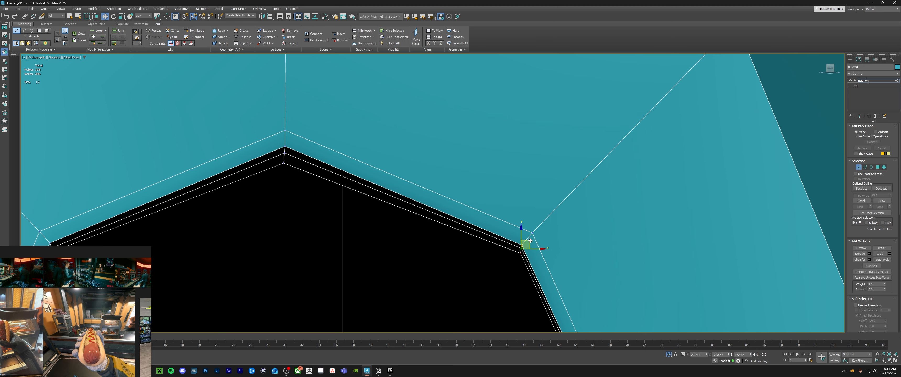
{"action": "middle_click_drag", "start_coordinate": [318, 175], "coordinate": [403, 203]}
{"action": "left_click_drag", "start_coordinate": [388, 215], "coordinate": [371, 169]}
{"action": "scroll", "coordinate": [511, 236], "scroll_direction": "down", "scroll_amount": 2}
{"action": "middle_click_drag", "start_coordinate": [558, 288], "coordinate": [471, 251]}
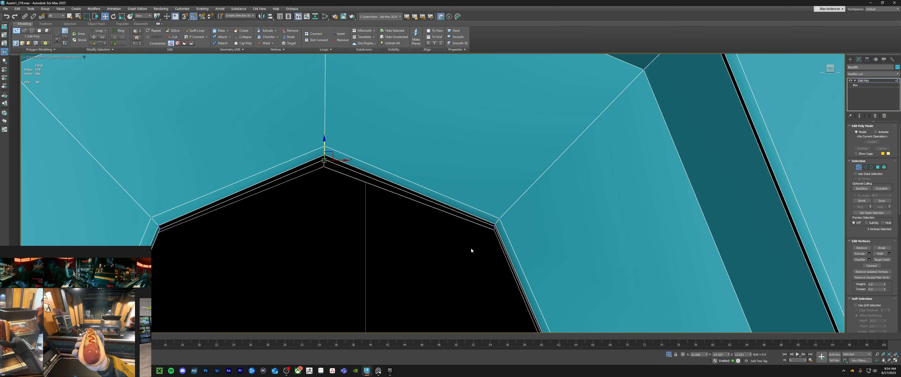
{"action": "left_click_drag", "start_coordinate": [497, 225], "coordinate": [503, 219]}
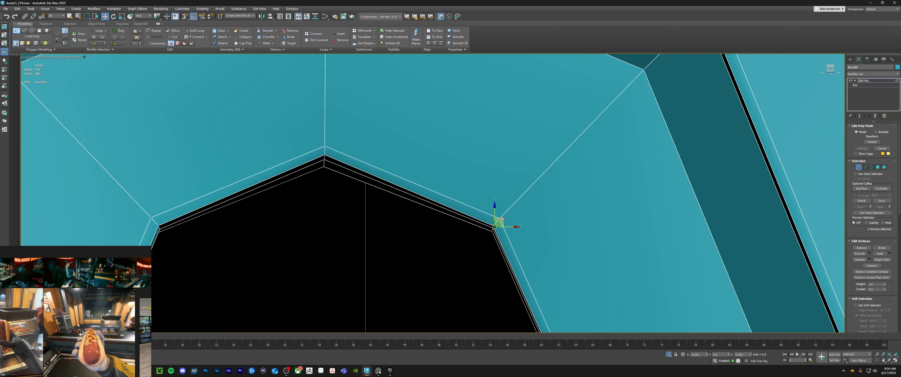
{"action": "scroll", "coordinate": [503, 219], "scroll_direction": "down", "scroll_amount": 4}
{"action": "left_click", "coordinate": [486, 229]}
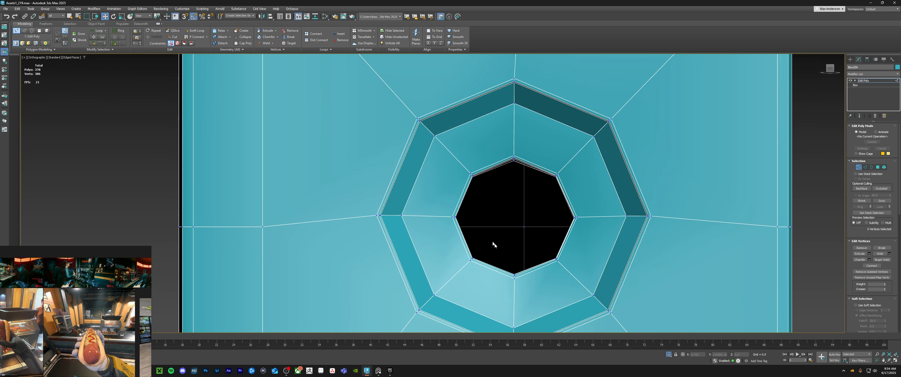
Inspect the bolt hole's lower inner ring and the surrounding post topology, and leave vertex editing.
{"action": "scroll", "coordinate": [507, 259], "scroll_direction": "up", "scroll_amount": 5}
{"action": "scroll", "coordinate": [515, 270], "scroll_direction": "up", "scroll_amount": 3}
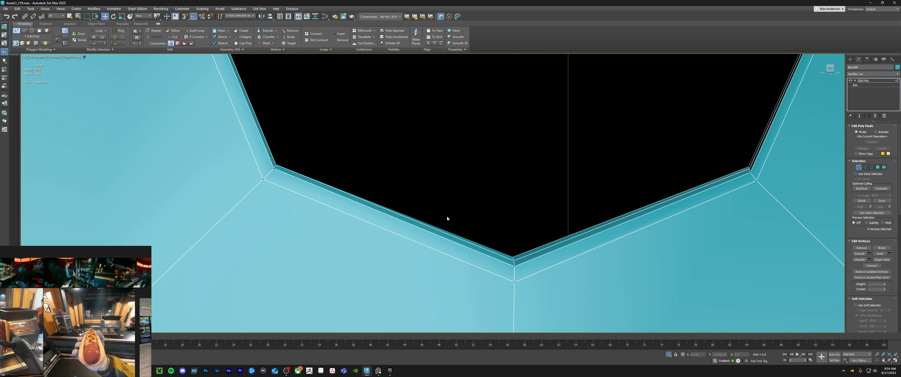
{"action": "scroll", "coordinate": [447, 217], "scroll_direction": "down", "scroll_amount": 6}
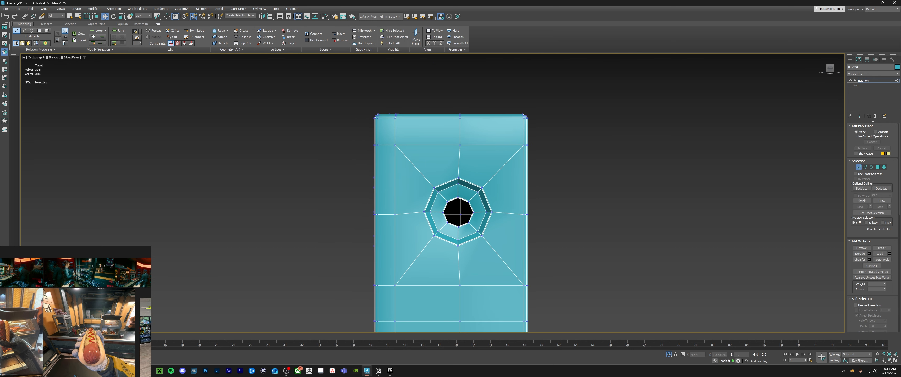
{"action": "scroll", "coordinate": [467, 251], "scroll_direction": "down", "scroll_amount": 2}
{"action": "middle_click_drag", "start_coordinate": [466, 251], "coordinate": [540, 234]}
{"action": "scroll", "coordinate": [490, 205], "scroll_direction": "up", "scroll_amount": 6}
{"action": "middle_click_drag", "start_coordinate": [525, 183], "coordinate": [480, 185], "text": "alt"}
{"action": "key", "text": "1"}
{"action": "scroll", "coordinate": [516, 185], "scroll_direction": "down", "scroll_amount": 8}
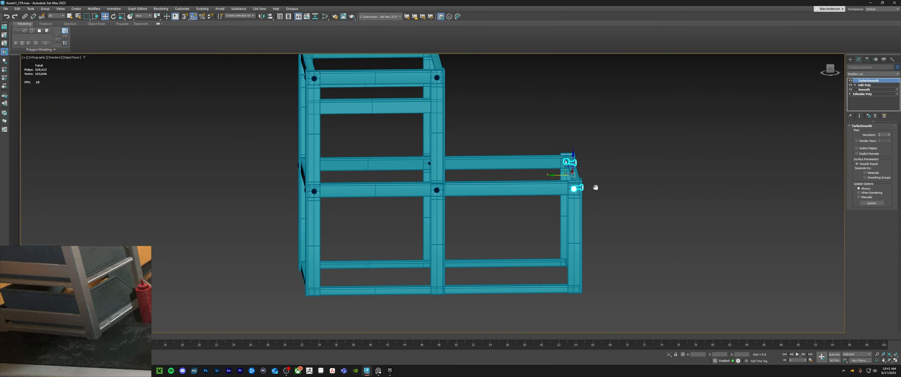
Examine the cart's frame and tall corner post from several angles and compare them with the drawer cart reference image.
{"action": "middle_click_drag", "start_coordinate": [596, 188], "coordinate": [565, 207]}
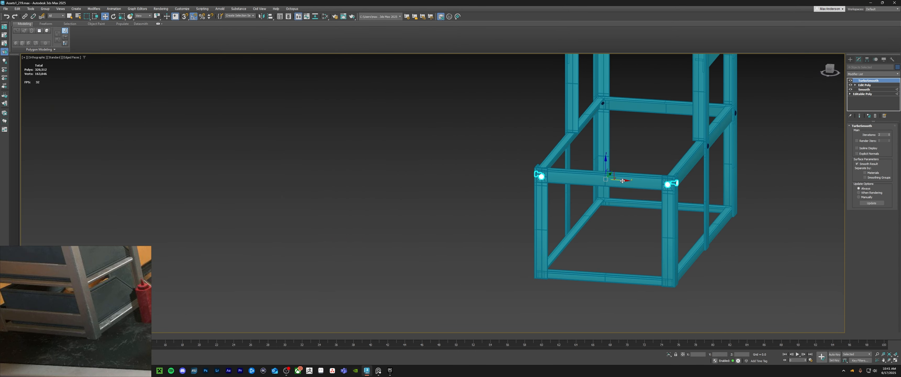
{"action": "left_click", "coordinate": [627, 182]}
{"action": "middle_click_drag", "start_coordinate": [630, 181], "coordinate": [518, 225]}
{"action": "middle_click_drag", "start_coordinate": [519, 224], "coordinate": [471, 229], "text": "alt"}
{"action": "scroll", "coordinate": [572, 184], "scroll_direction": "up", "scroll_amount": 5}
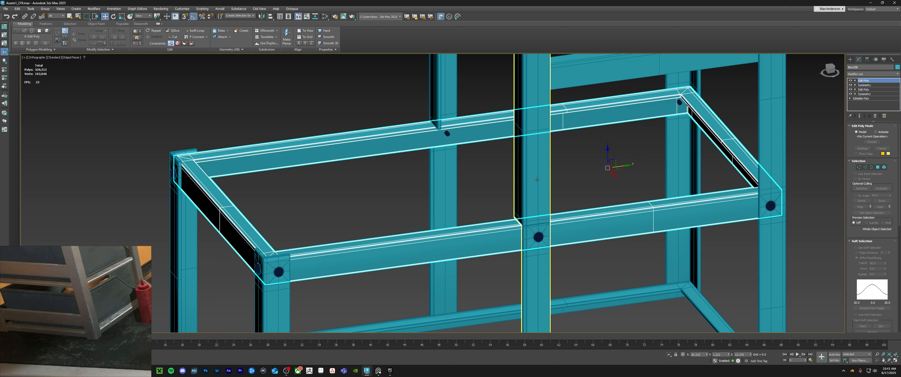
{"action": "left_click", "coordinate": [534, 183]}
{"action": "scroll", "coordinate": [535, 184], "scroll_direction": "down", "scroll_amount": 5}
{"action": "middle_click_drag", "start_coordinate": [535, 183], "coordinate": [531, 201]}
{"action": "middle_click_drag", "start_coordinate": [531, 202], "coordinate": [541, 199], "text": "alt"}
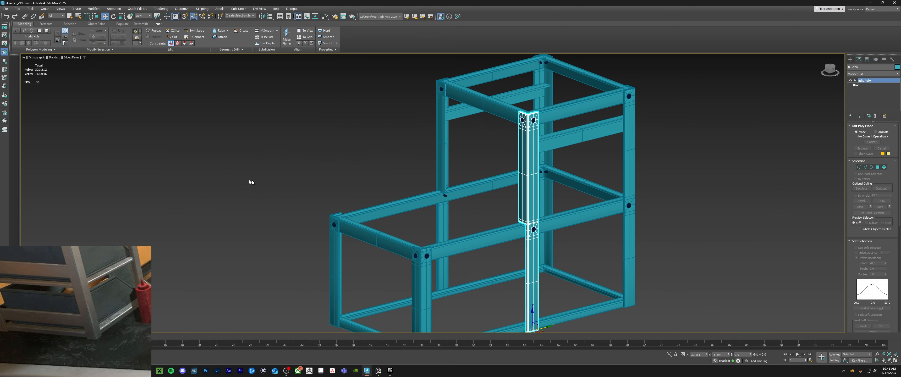
{"action": "middle_click_drag", "start_coordinate": [154, 168], "coordinate": [381, 198], "text": "alt"}
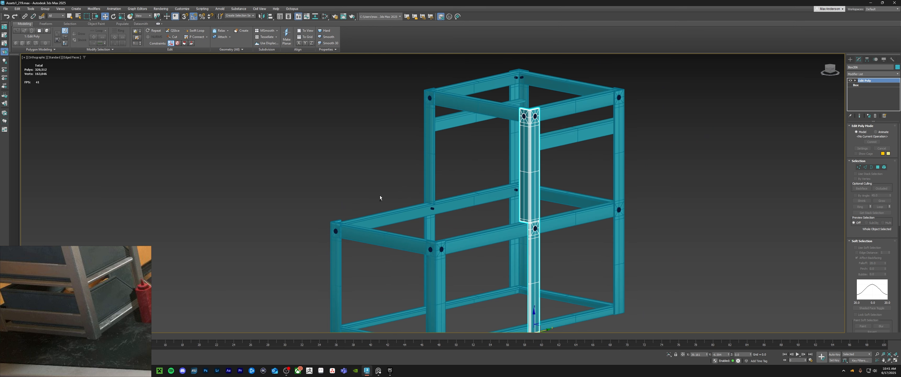
{"action": "scroll", "coordinate": [75, 316], "scroll_direction": "down", "scroll_amount": 4}
{"action": "middle_click_drag", "start_coordinate": [76, 315], "coordinate": [91, 345]}
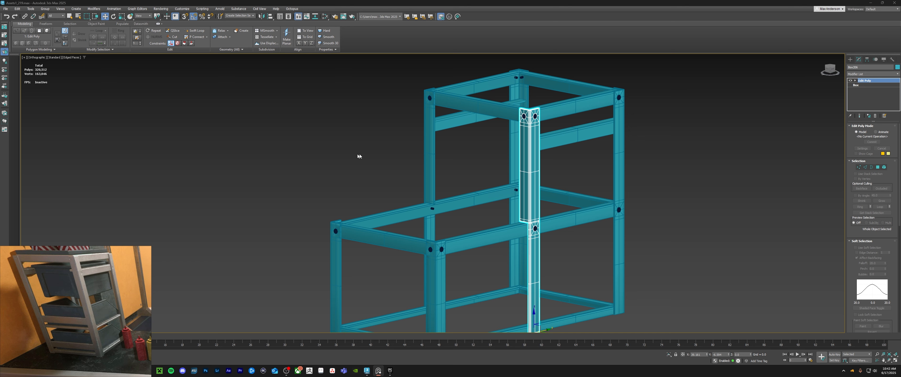
{"action": "middle_click_drag", "start_coordinate": [360, 156], "coordinate": [425, 160], "text": "alt"}
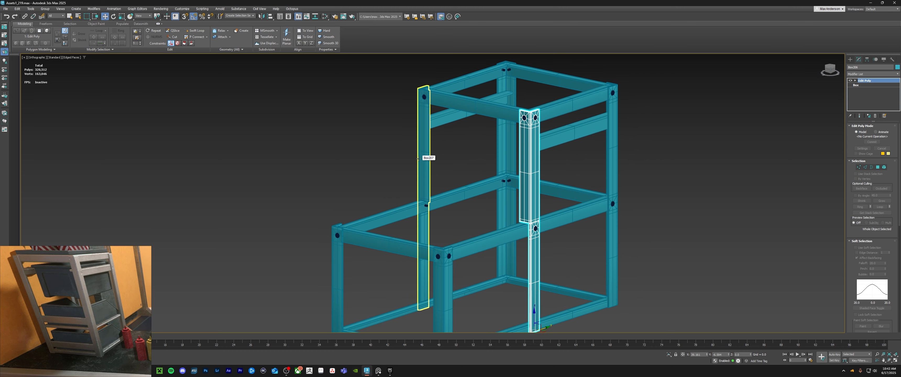
{"action": "mouse_move", "coordinate": [426, 157]}
{"action": "middle_mouse_down", "text": "alt"}
{"action": "mouse_move", "coordinate": [449, 163]}
{"action": "mouse_move", "coordinate": [431, 166]}
{"action": "middle_mouse_up", "text": "alt"}
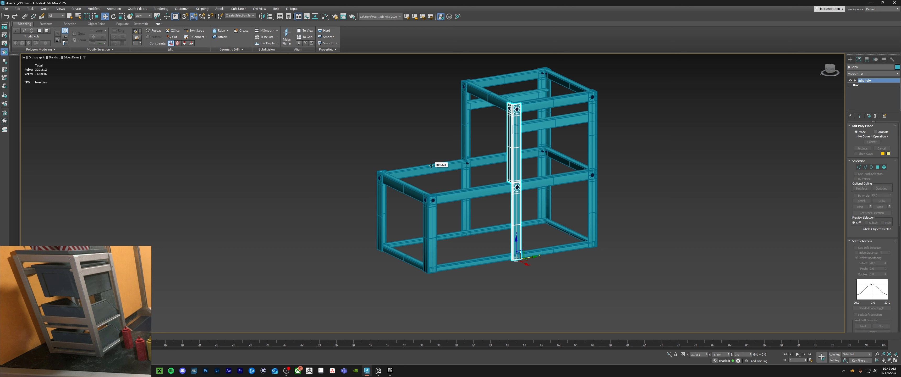
Delete the two bolts on the end faces of the short posts at the cart's low end.
{"action": "left_click", "coordinate": [433, 230]}
{"action": "middle_click_drag", "start_coordinate": [433, 230], "coordinate": [463, 241], "text": "alt"}
{"action": "scroll", "coordinate": [434, 242], "scroll_direction": "up", "scroll_amount": 6}
{"action": "scroll", "coordinate": [453, 158], "scroll_direction": "up", "scroll_amount": 3}
{"action": "left_click", "coordinate": [457, 172]}
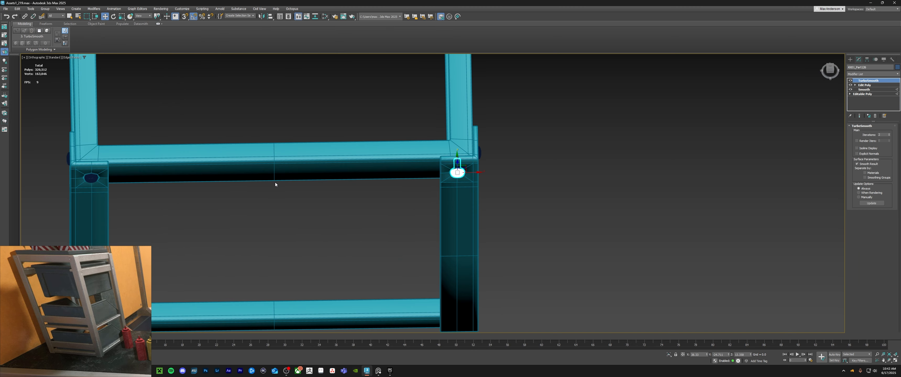
{"action": "key", "text": "Delete"}
{"action": "left_click", "coordinate": [91, 177]}
{"action": "key", "text": "Delete"}
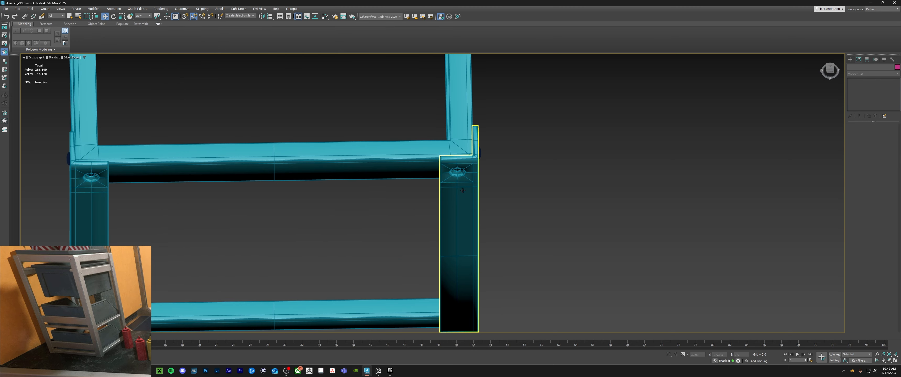
Remove the vertical centre edge loop and its vertices from the end face of one short post.
{"action": "left_click", "coordinate": [462, 190]}
{"action": "scroll", "coordinate": [462, 175], "scroll_direction": "up", "scroll_amount": 4}
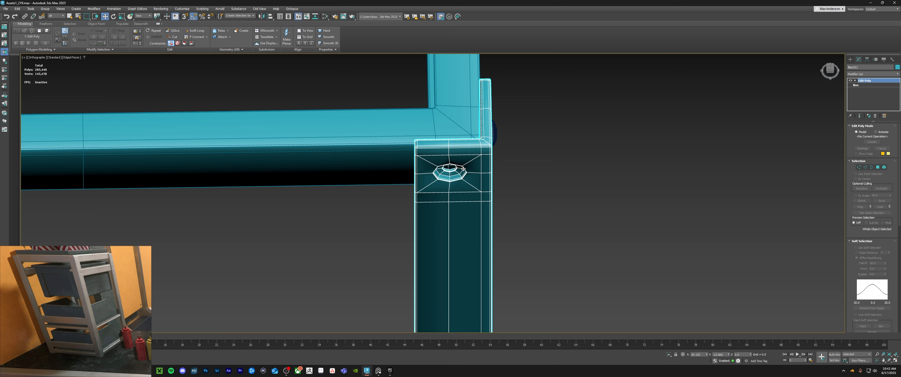
{"action": "scroll", "coordinate": [458, 167], "scroll_direction": "down", "scroll_amount": 5}
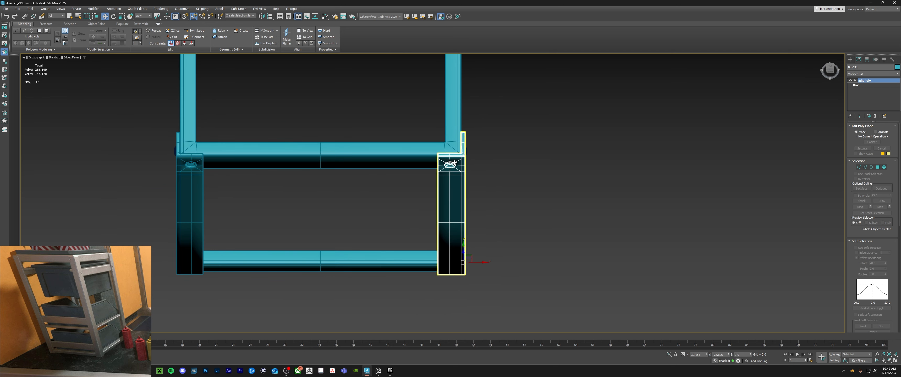
{"action": "scroll", "coordinate": [454, 163], "scroll_direction": "up", "scroll_amount": 2}
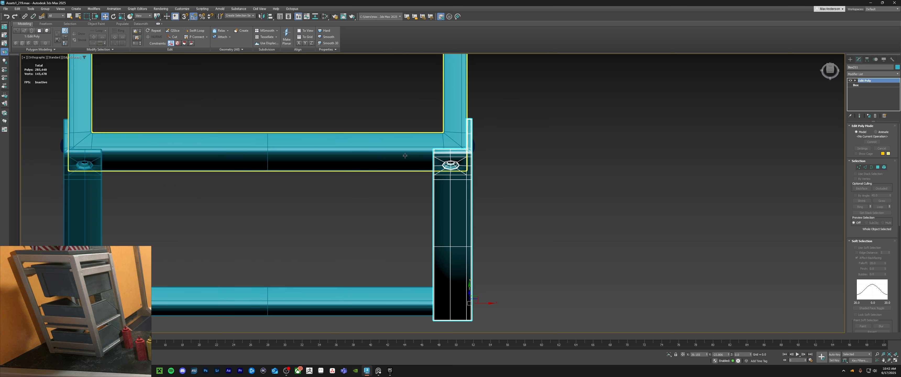
{"action": "key", "text": "1"}
{"action": "left_click_drag", "start_coordinate": [396, 136], "coordinate": [458, 329]}
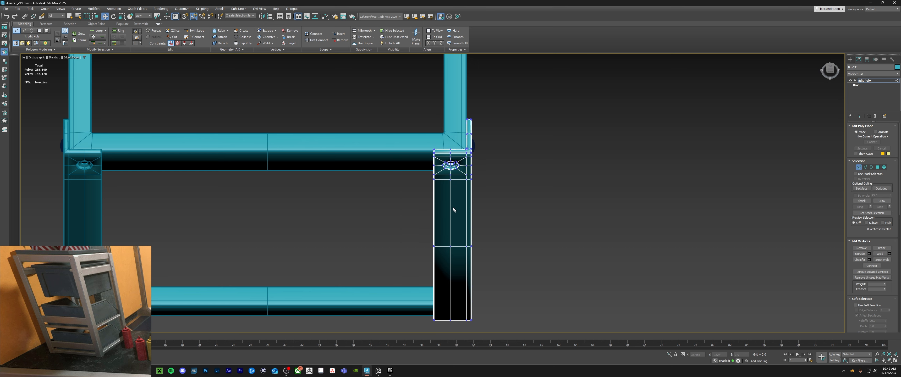
{"action": "key", "text": "2"}
{"action": "scroll", "coordinate": [458, 167], "scroll_direction": "up", "scroll_amount": 3}
{"action": "key", "text": "ctrl+BackSpace"}
Select the inner polygons of the short post's end-face bolt hole, grow the selection to the surrounding faces, and delete them.
{"action": "middle_click_drag", "start_coordinate": [458, 166], "coordinate": [434, 150], "text": "alt"}
{"action": "scroll", "coordinate": [448, 167], "scroll_direction": "up", "scroll_amount": 5}
{"action": "key", "text": "4"}
{"action": "left_click", "coordinate": [460, 201]}
{"action": "left_click", "coordinate": [435, 185], "text": "shift"}
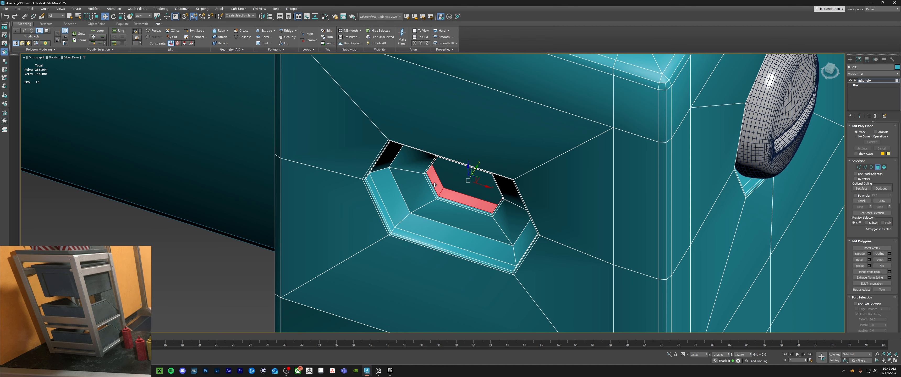
{"action": "scroll", "coordinate": [435, 185], "scroll_direction": "down", "scroll_amount": 5}
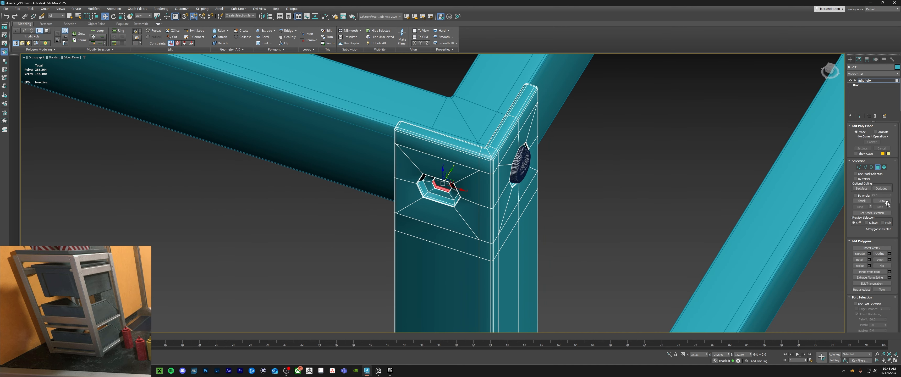
{"action": "left_click", "coordinate": [887, 203]}
{"action": "left_click", "coordinate": [887, 203]}
{"action": "left_click", "coordinate": [888, 204]}
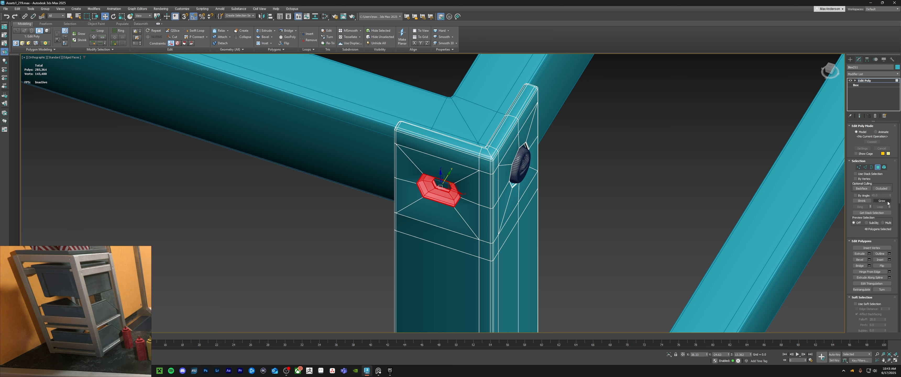
{"action": "left_click", "coordinate": [888, 203]}
{"action": "middle_click_drag", "start_coordinate": [455, 182], "coordinate": [489, 183]}
{"action": "key", "text": "Delete"}
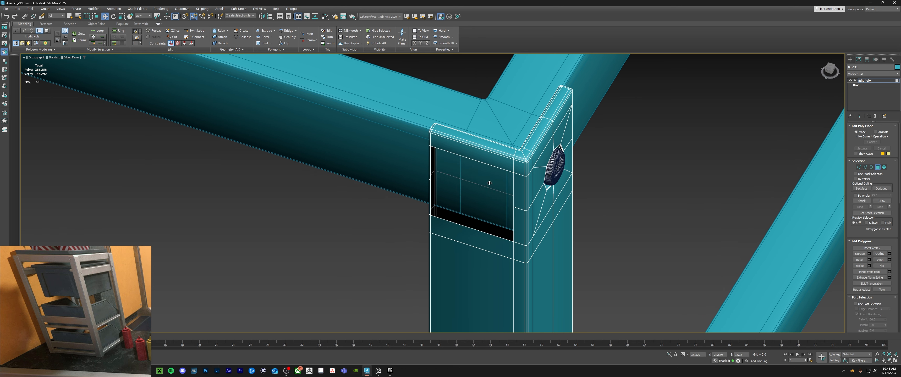
Cap the open rectangular border left in the short post's end face.
{"action": "left_click", "coordinate": [476, 156]}
{"action": "middle_click_drag", "start_coordinate": [476, 155], "coordinate": [514, 162], "text": "alt"}
{"action": "key", "text": "2"}
{"action": "key", "text": "3"}
{"action": "left_click", "coordinate": [514, 162]}
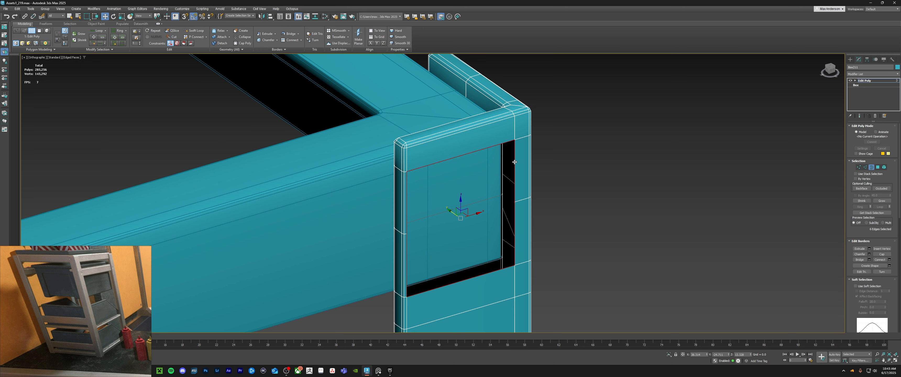
{"action": "left_click", "coordinate": [882, 254]}
{"action": "middle_click_drag", "start_coordinate": [495, 211], "coordinate": [512, 164]}
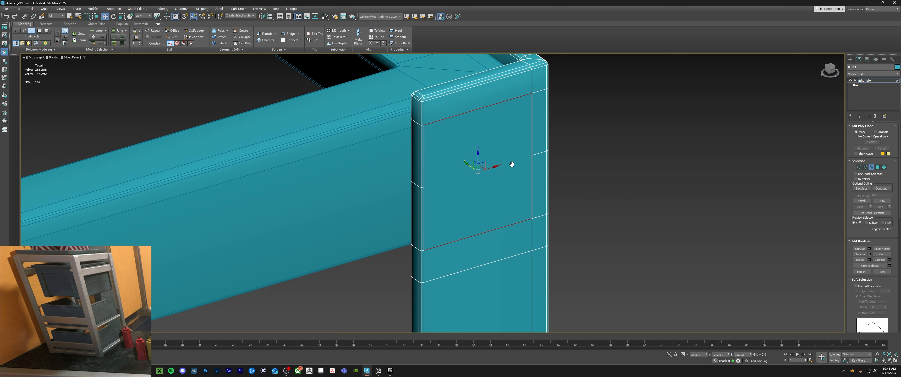
Select the horizontal edges crossing the short post at mid-height of the capped face.
{"action": "key", "text": "2"}
{"action": "double_click", "coordinate": [543, 152]}
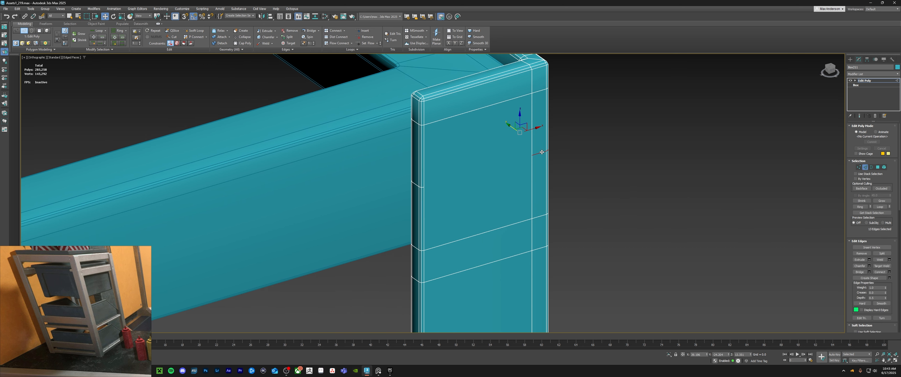